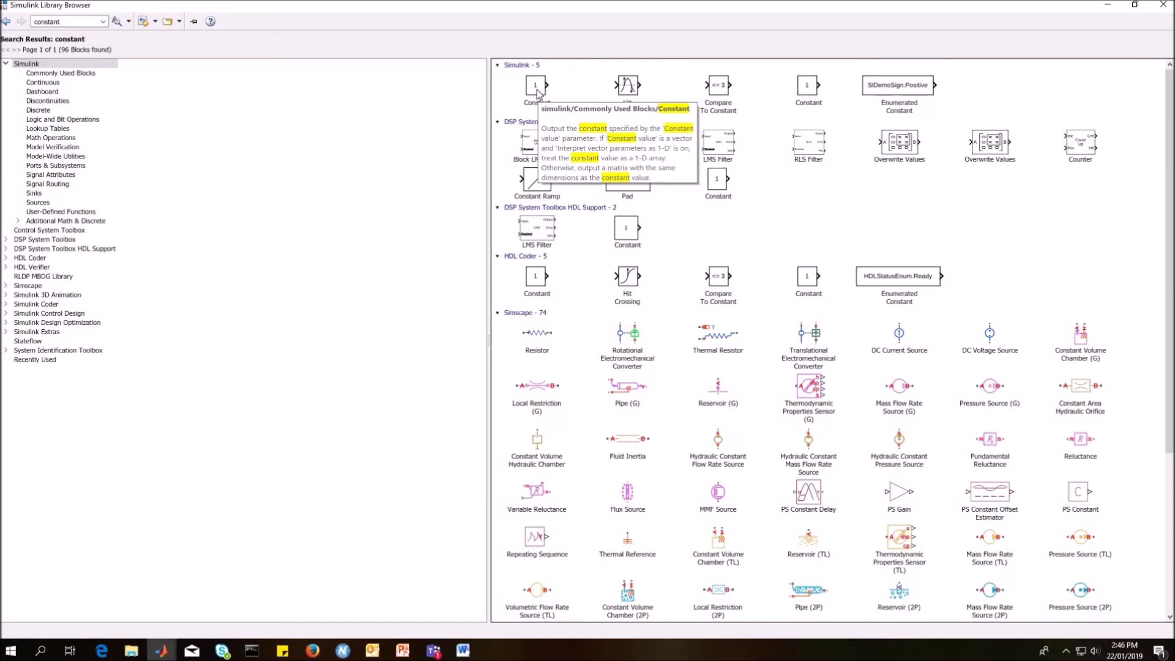
View the block parameters of the Constant block from the Commonly Used Blocks library.
mouse_move(628, 96)
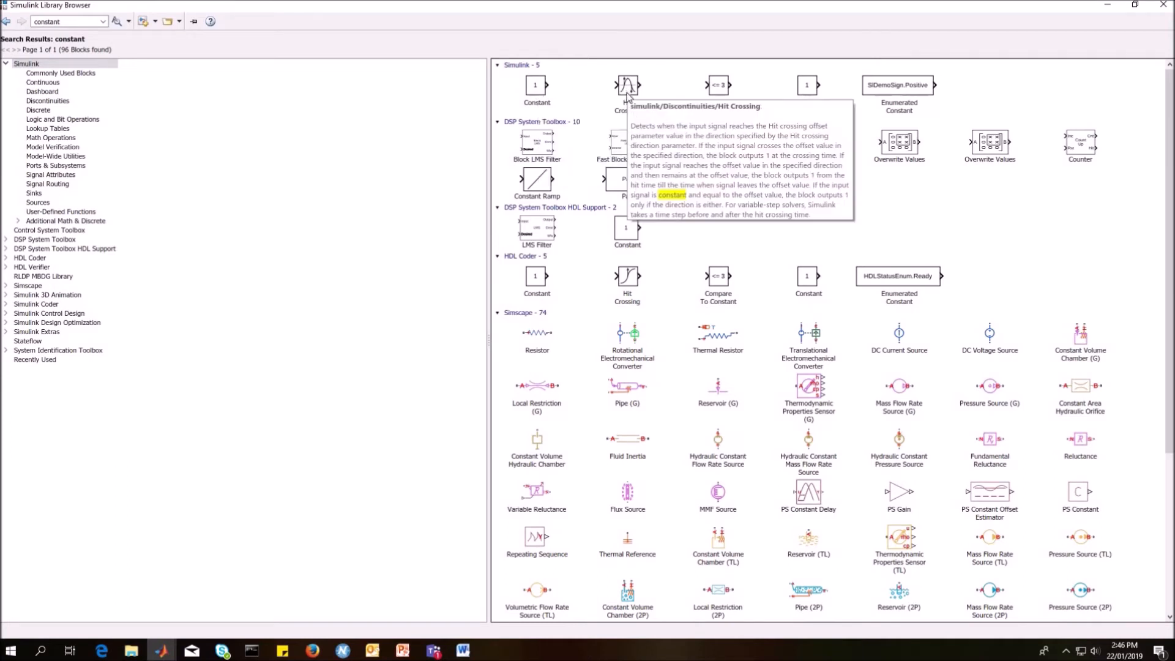
mouse_move(535, 90)
right_click(535, 90)
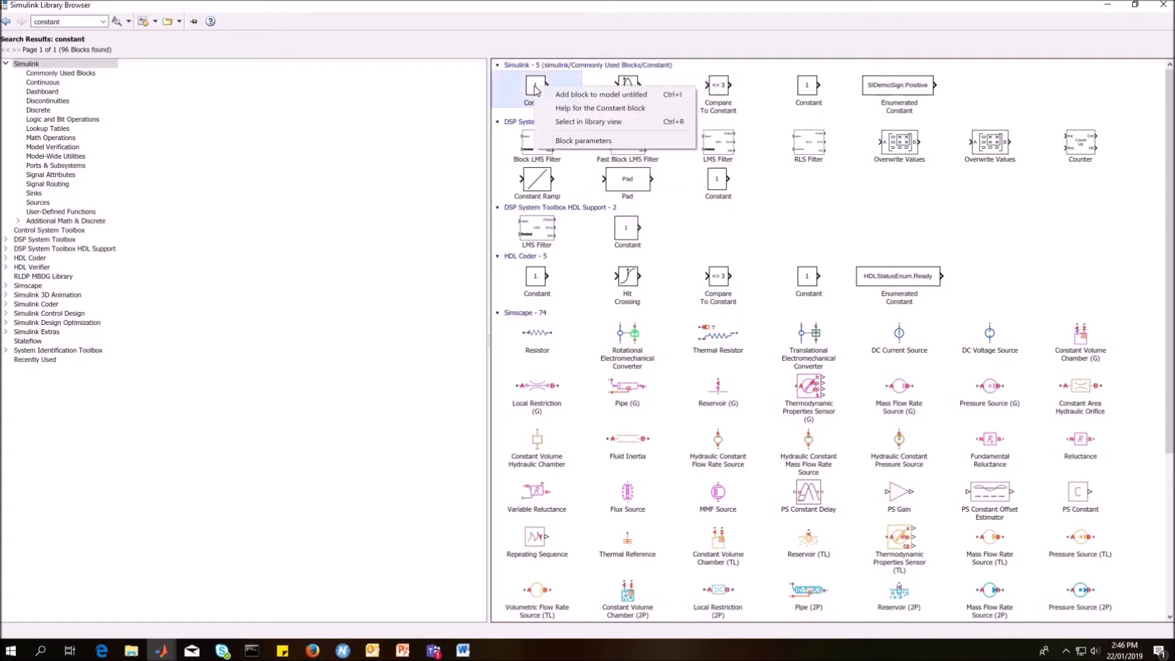
left_click(571, 139)
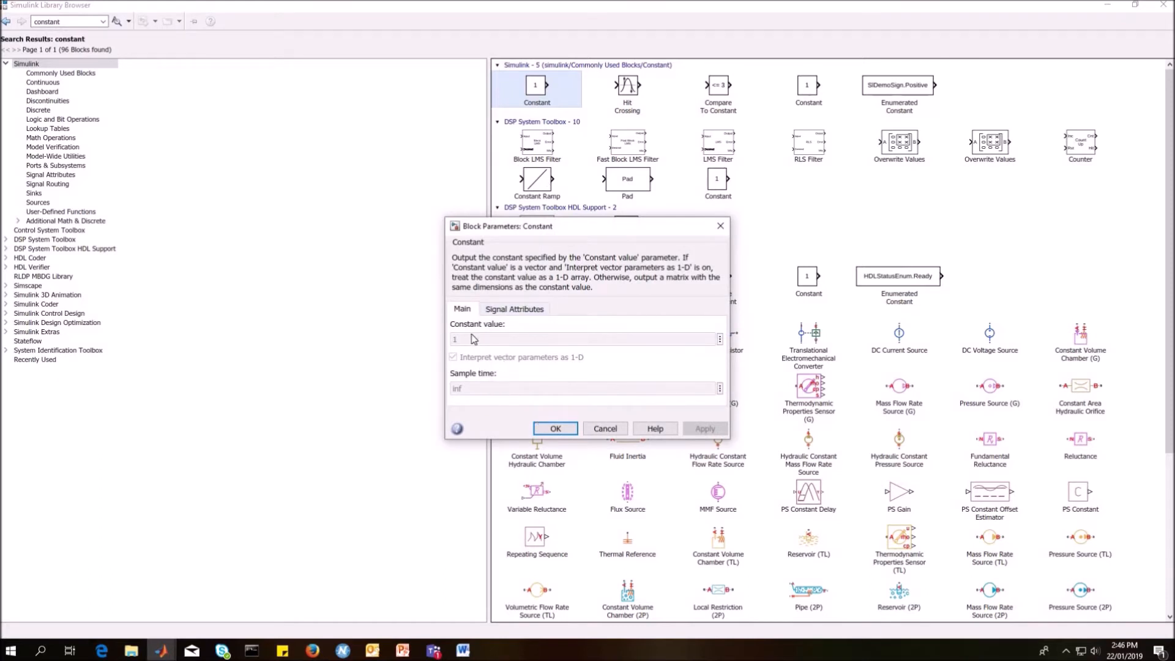
Open the help page for the Constant block and read through its description and parameter documentation.
right_click(564, 85)
left_click(611, 109)
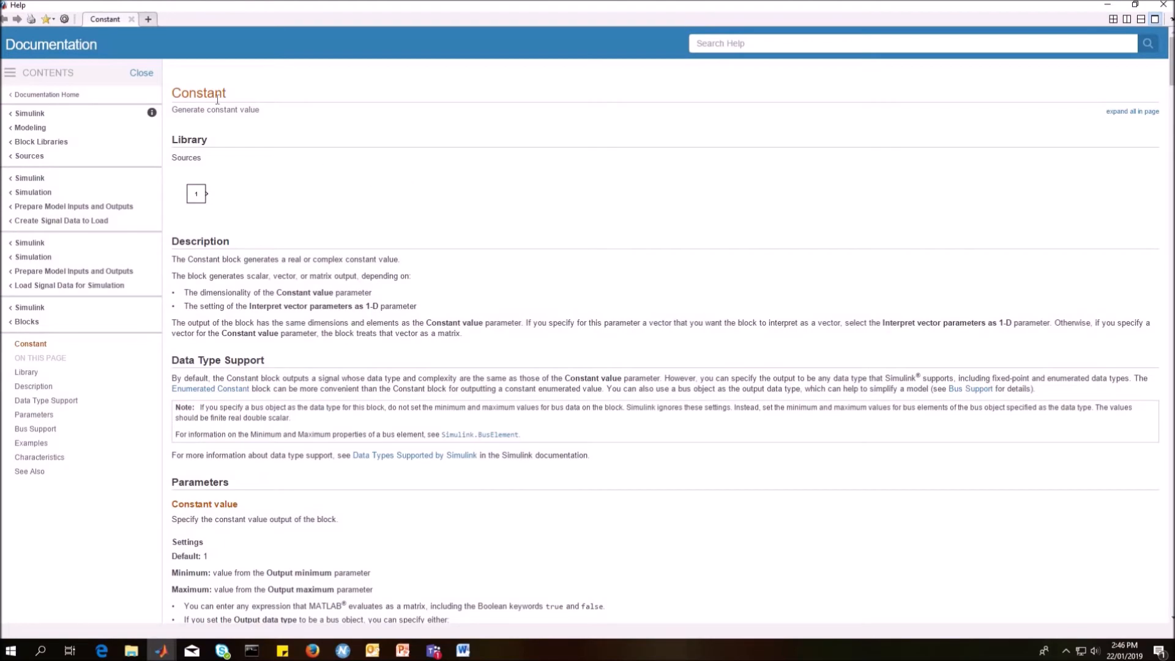
scroll(246, 237, "down", 20)
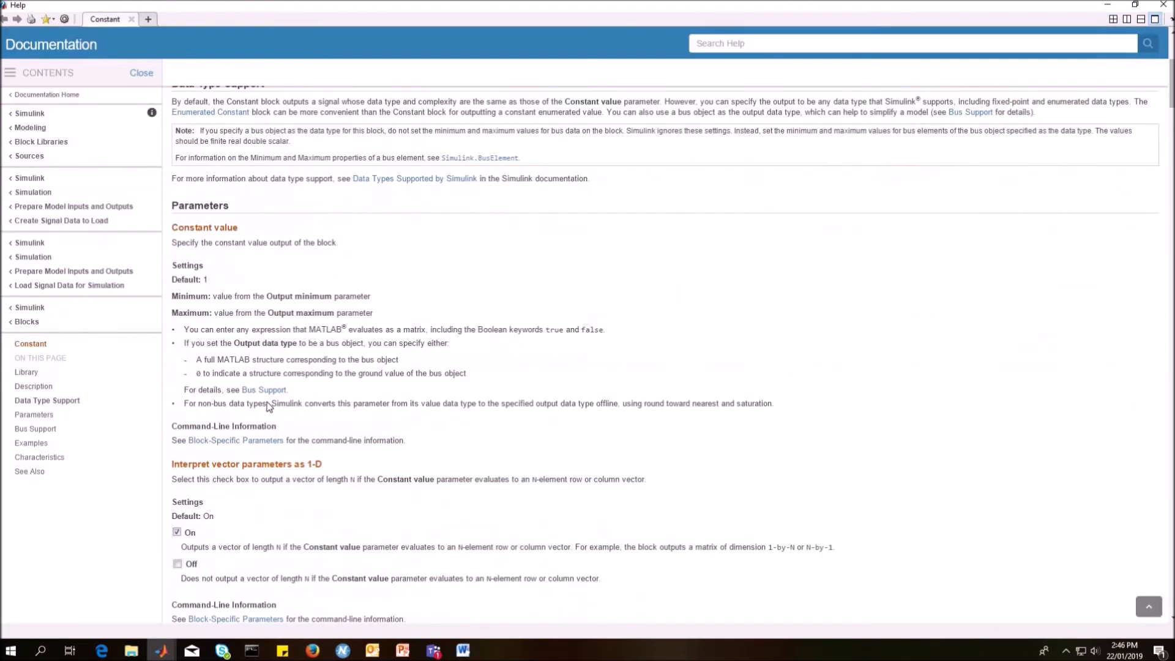
scroll(269, 420, "down", 20)
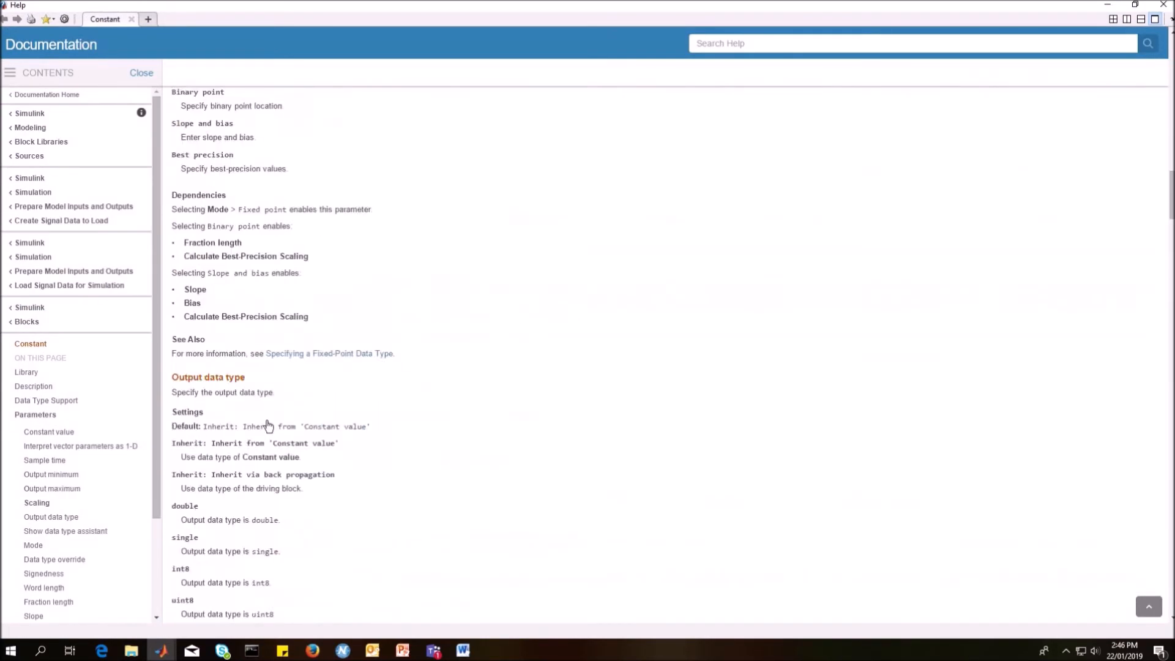
scroll(269, 425, "down", 14)
scroll(270, 420, "up", 17)
scroll(273, 409, "up", 20)
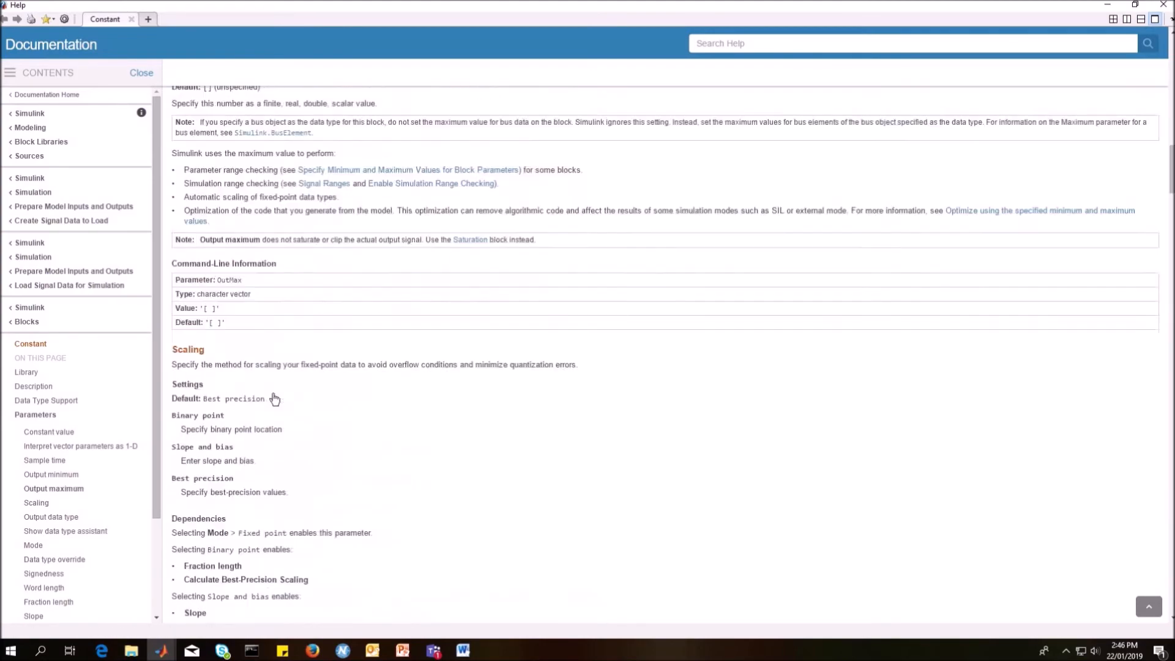
scroll(273, 390, "up", 5)
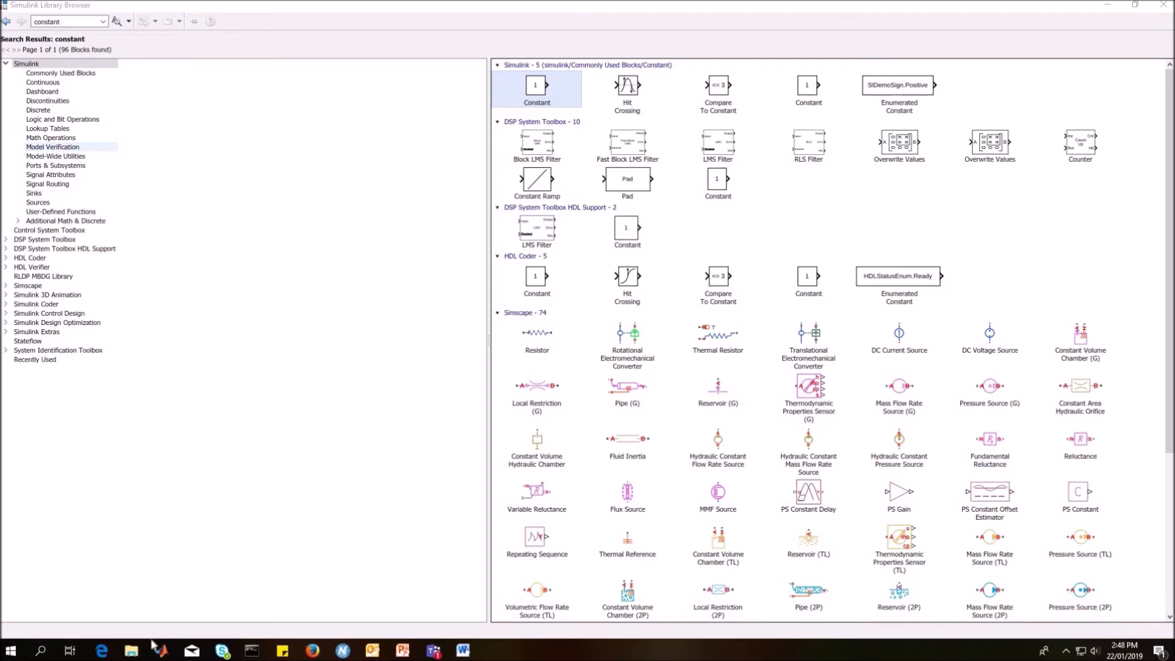
Switch to MATLAB and run the ver command to list the version and installed toolboxes.
mouse_move(162, 654)
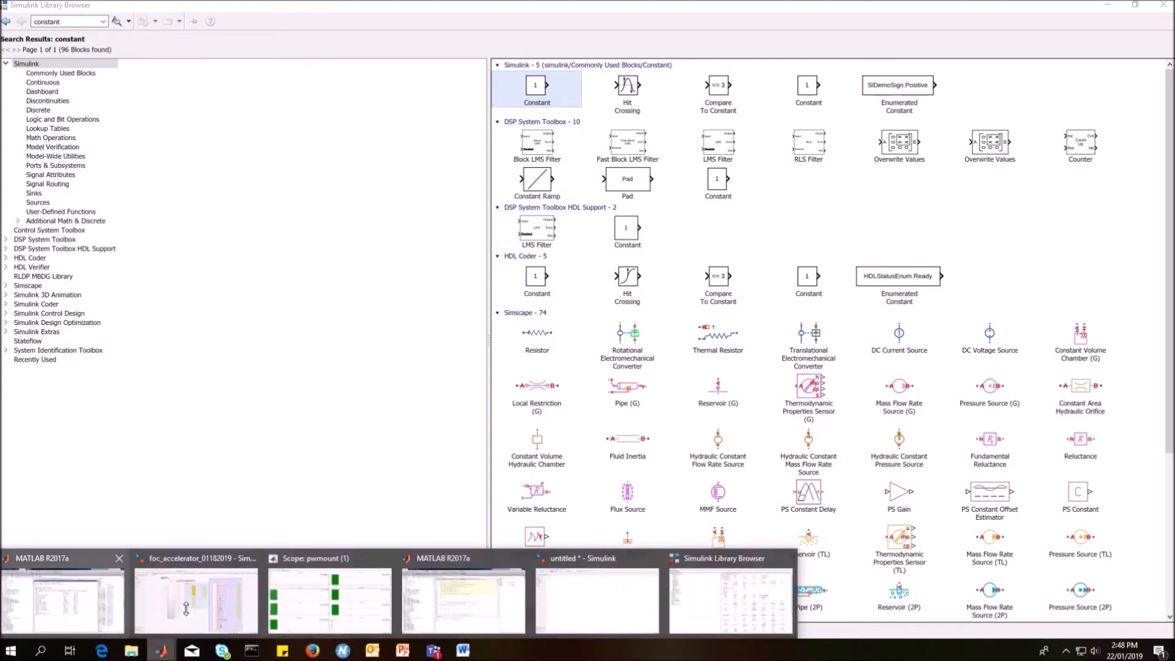
left_click(61, 603)
type("ver")
key("Return")
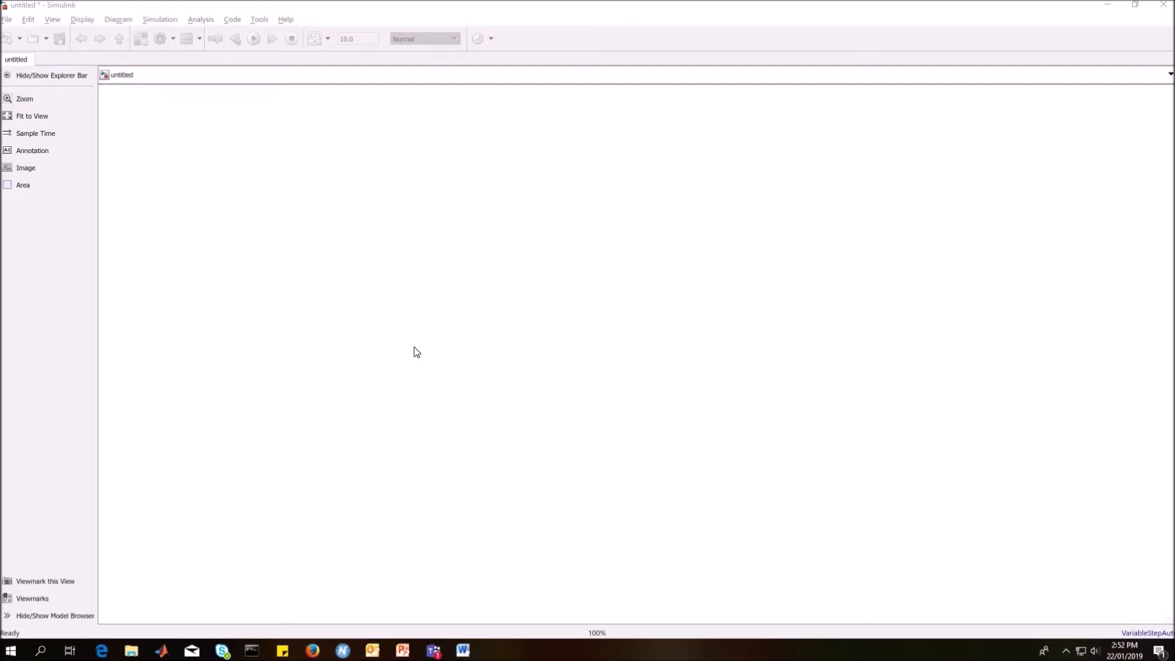
left_click(6, 20)
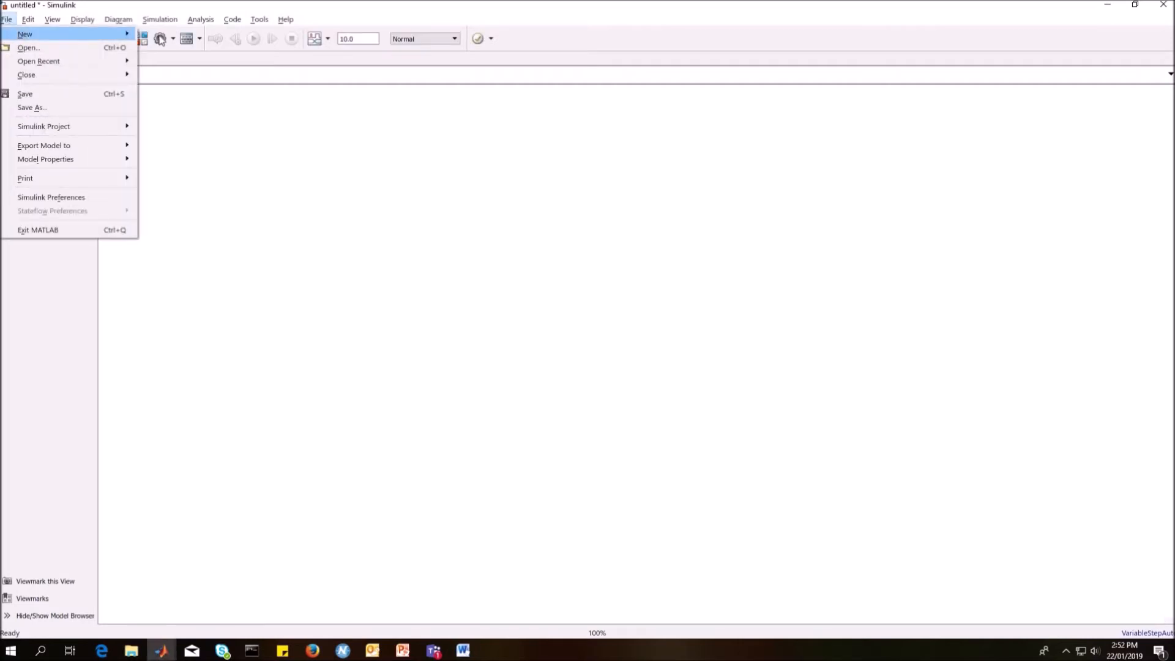
mouse_move(19, 36)
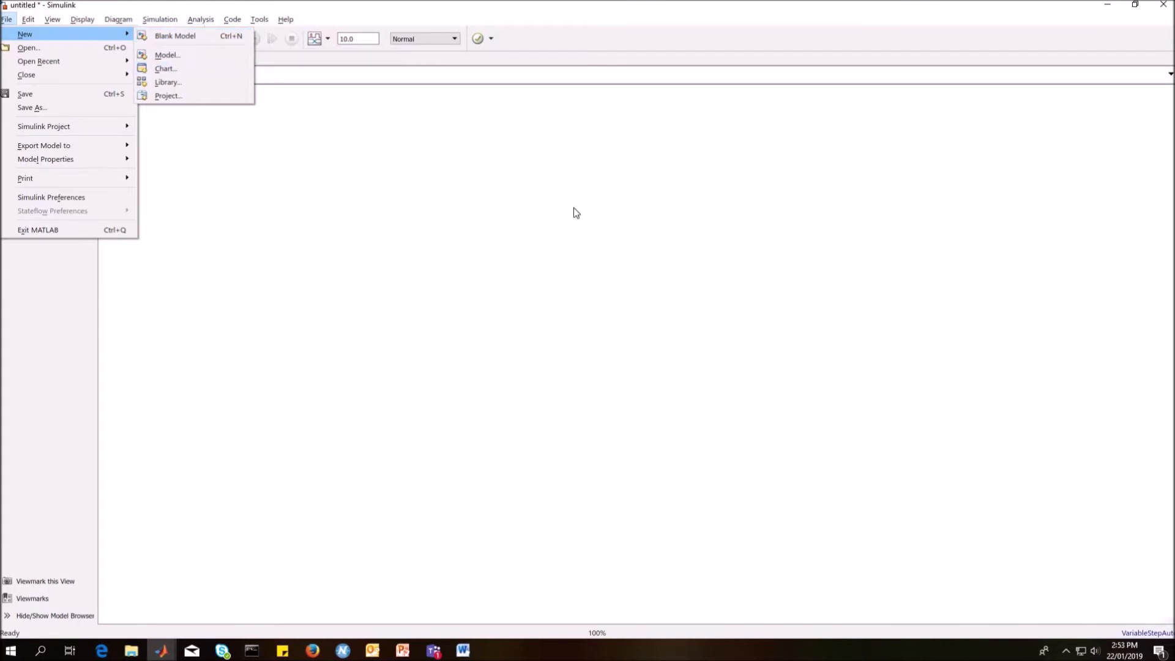
left_click(457, 219)
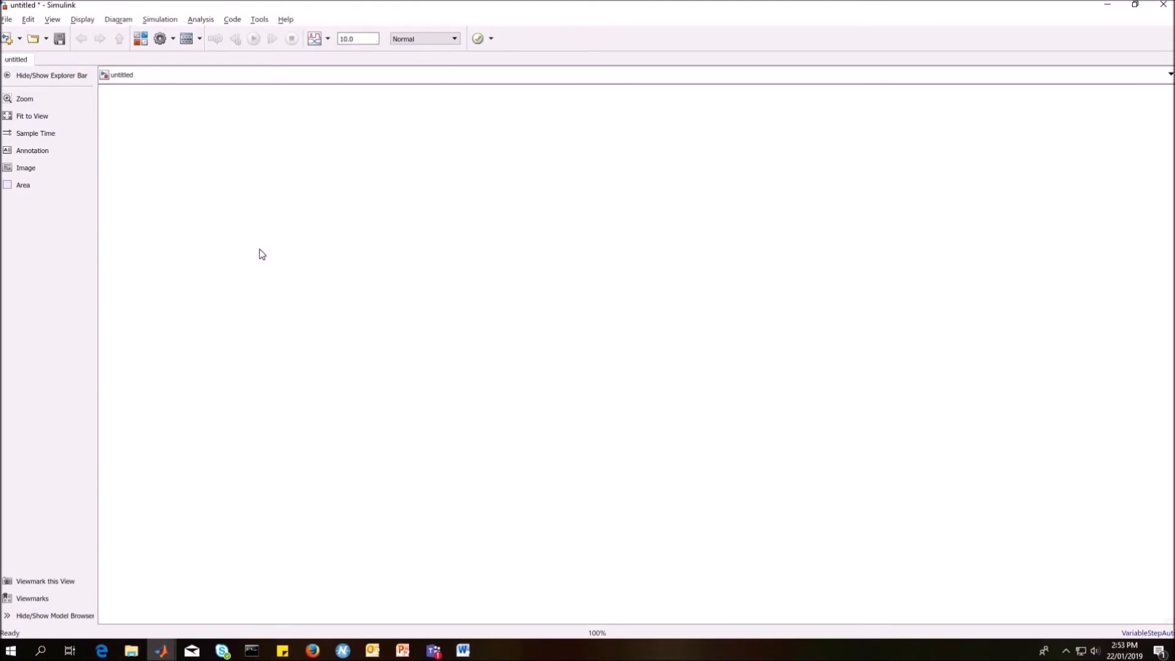
Open the untitled model's Model Configuration Parameters in full size and examine the simulation start and stop times.
left_click(161, 22)
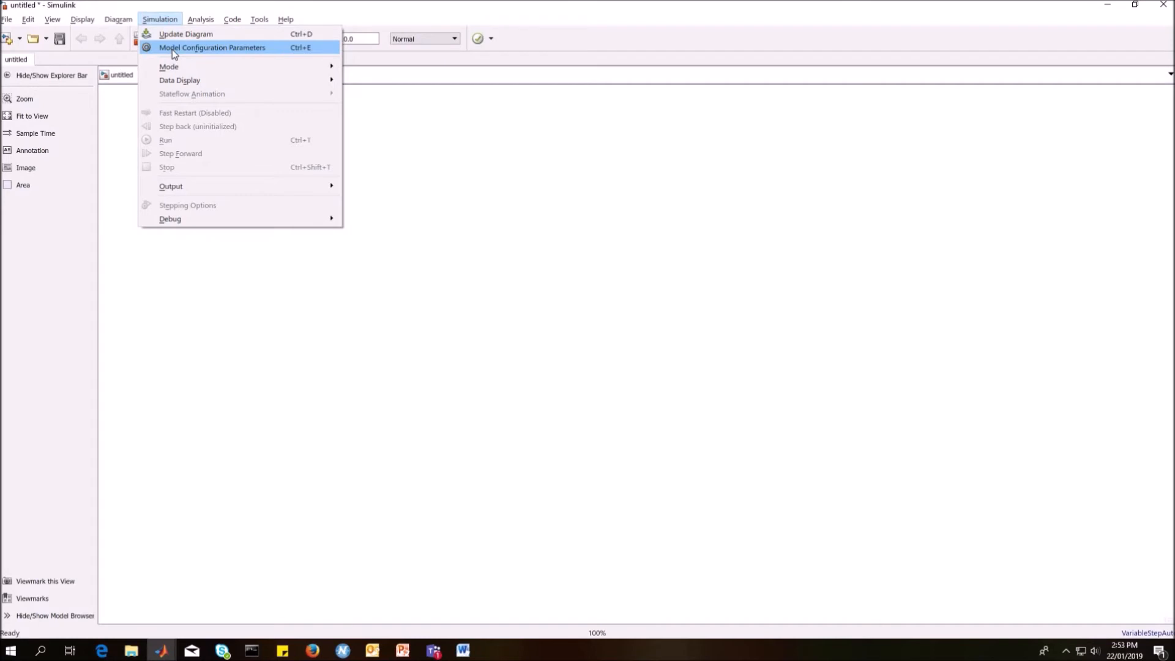
left_click(173, 54)
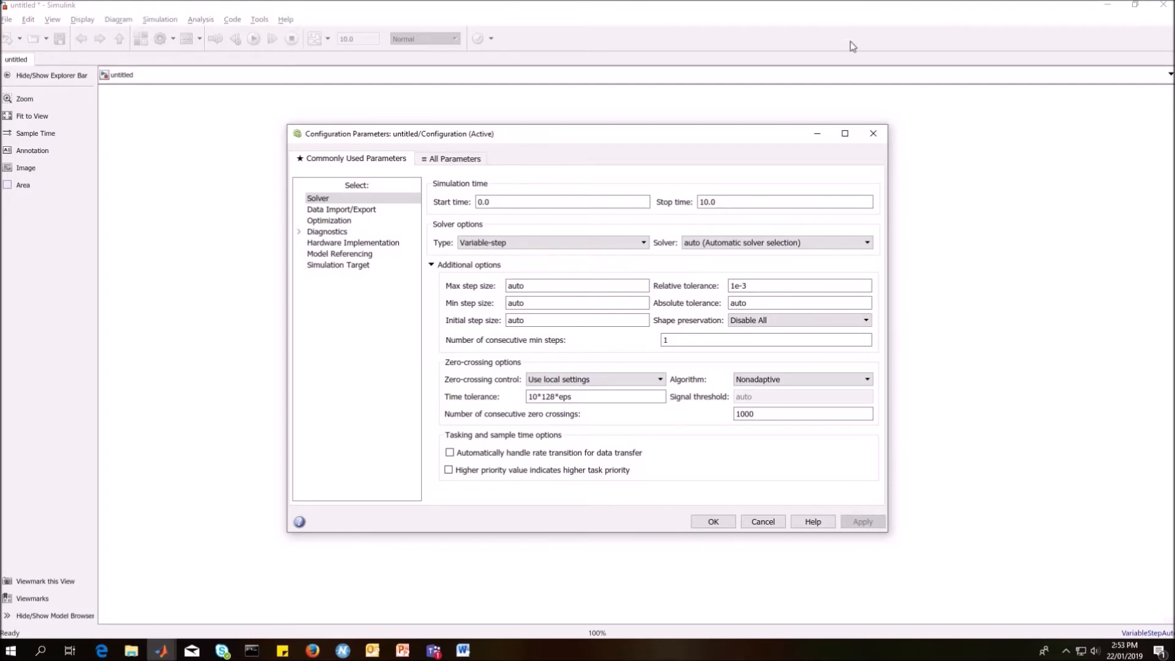
left_click(845, 133)
left_click(186, 71)
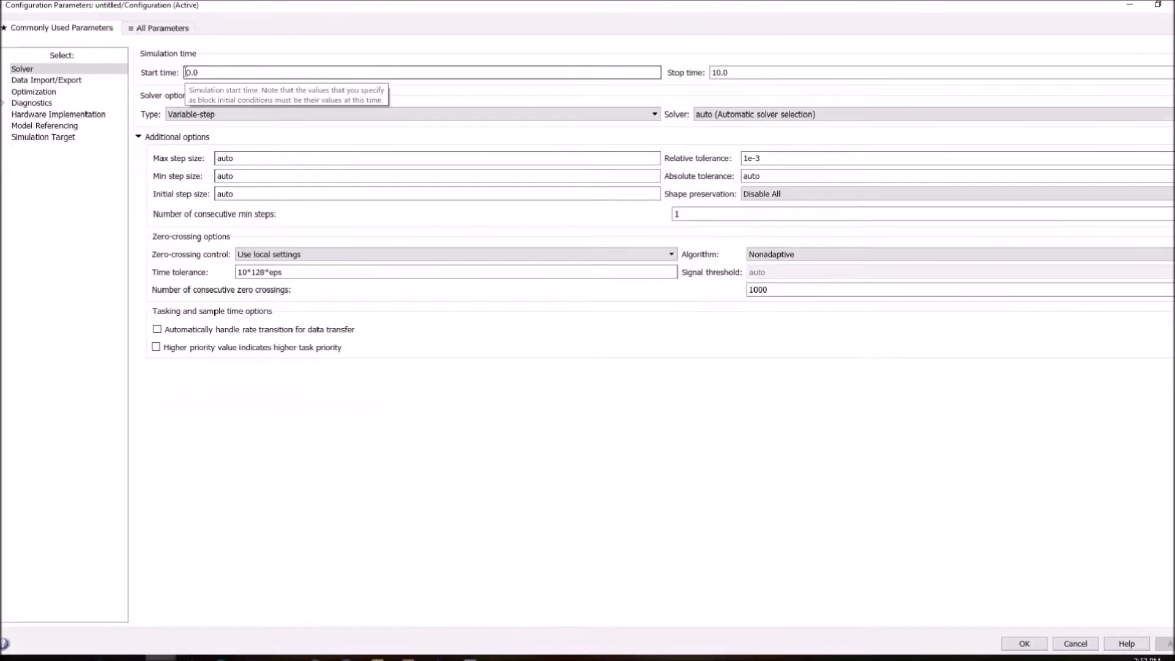
left_click(716, 72)
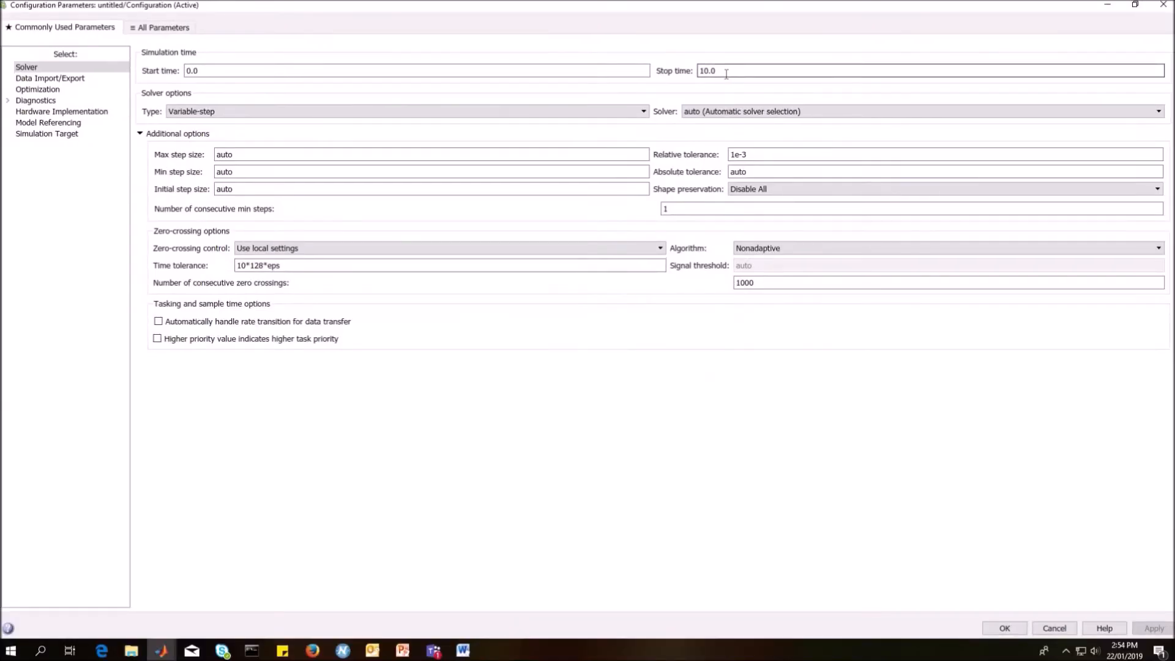
Examine the available solvers and the solver type options in the solver configuration.
left_click(1159, 113)
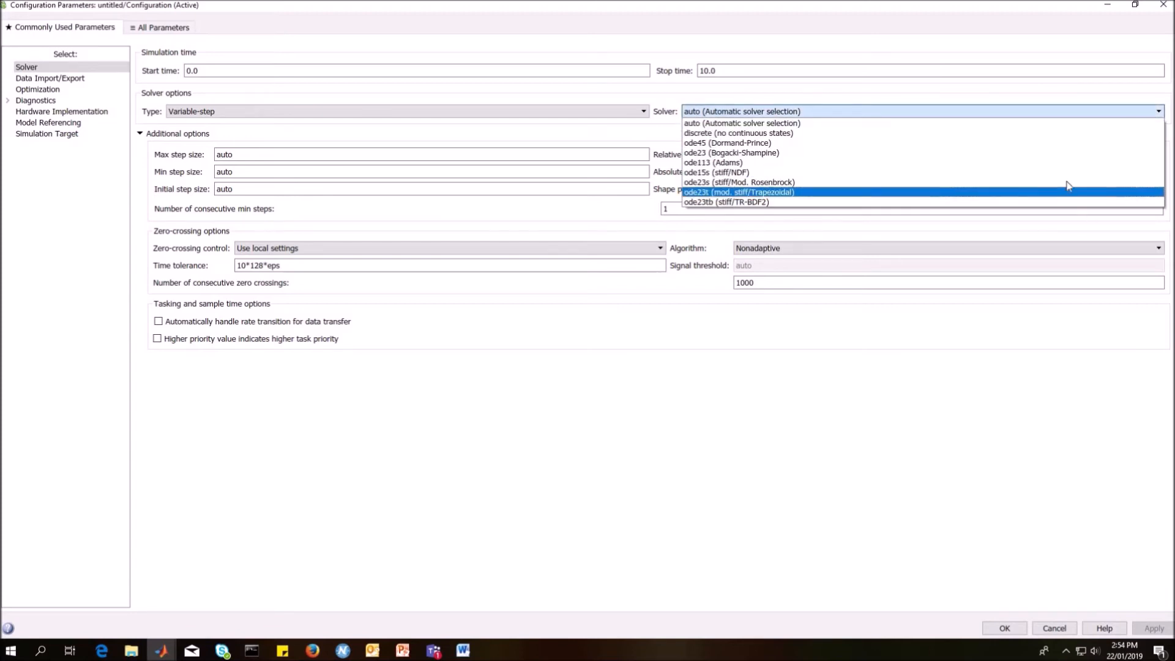
left_click(652, 115)
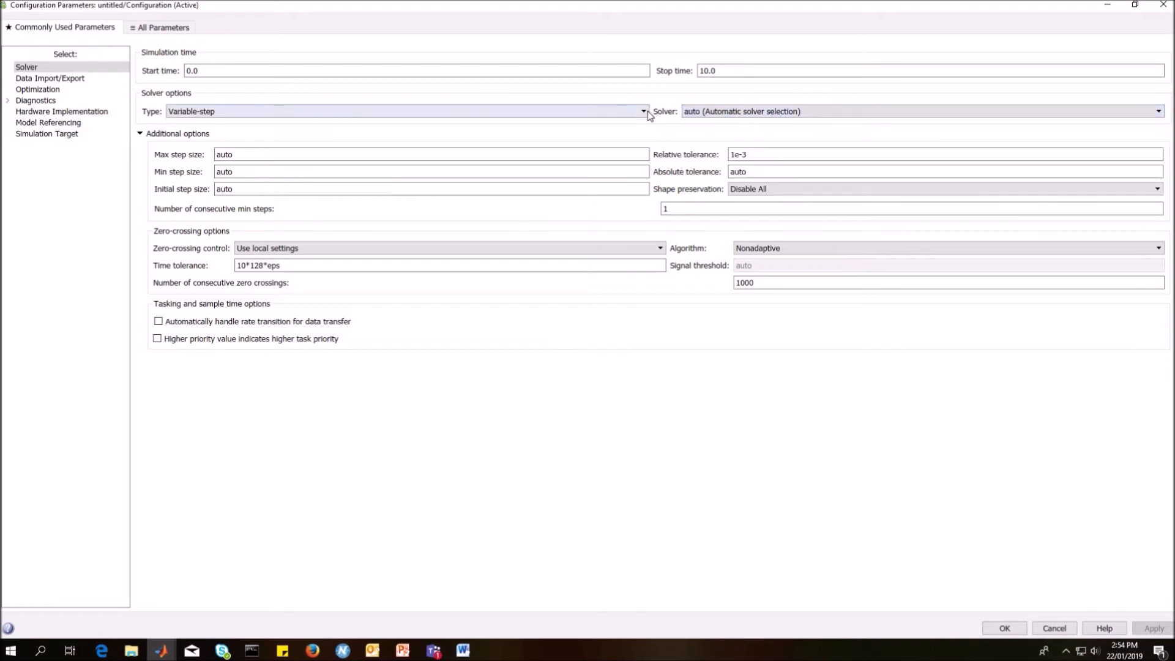
left_click(643, 111)
left_click(625, 96)
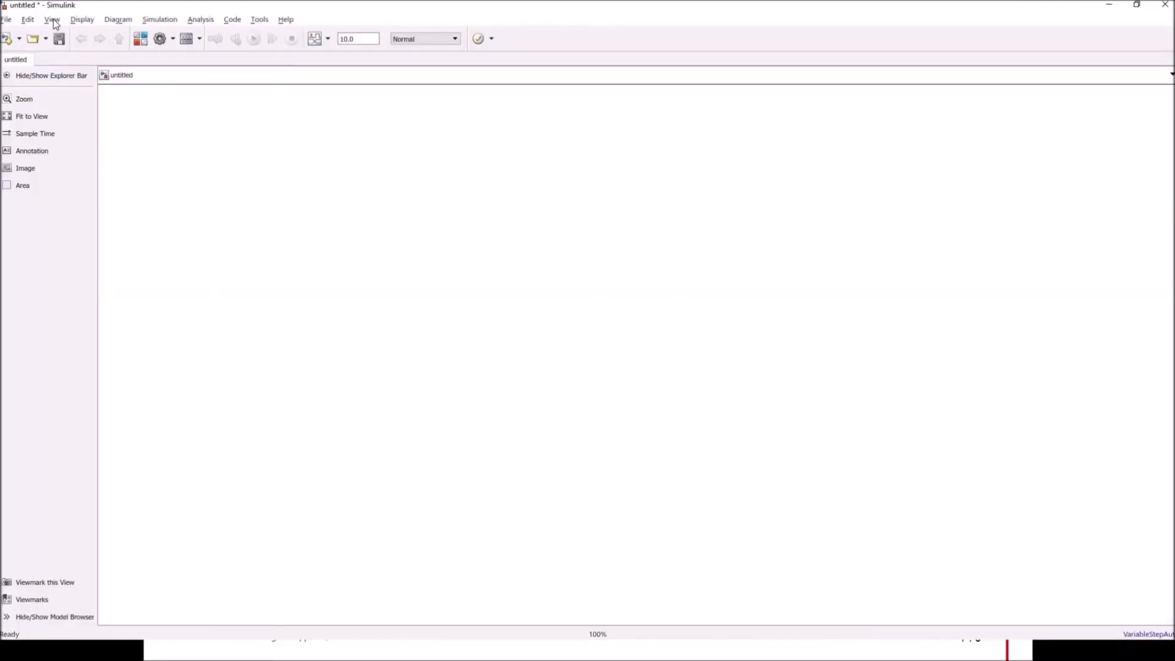
Add a Sine Wave block from the Sources library to the upper-left area of the empty model.
left_click(52, 19)
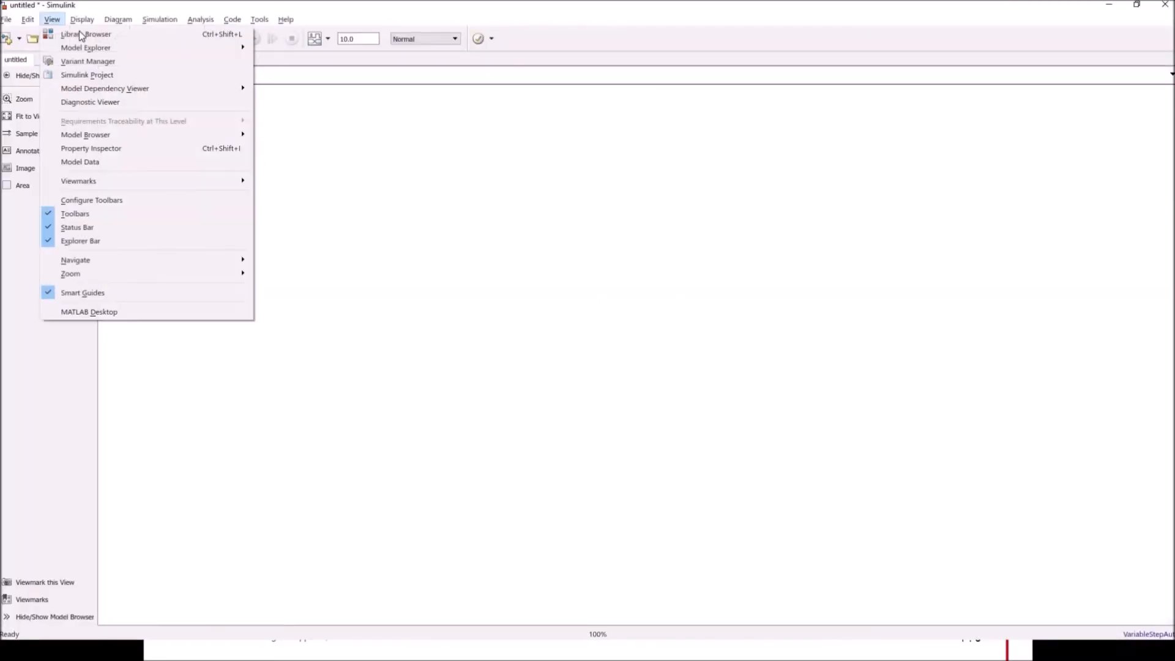
left_click(82, 35)
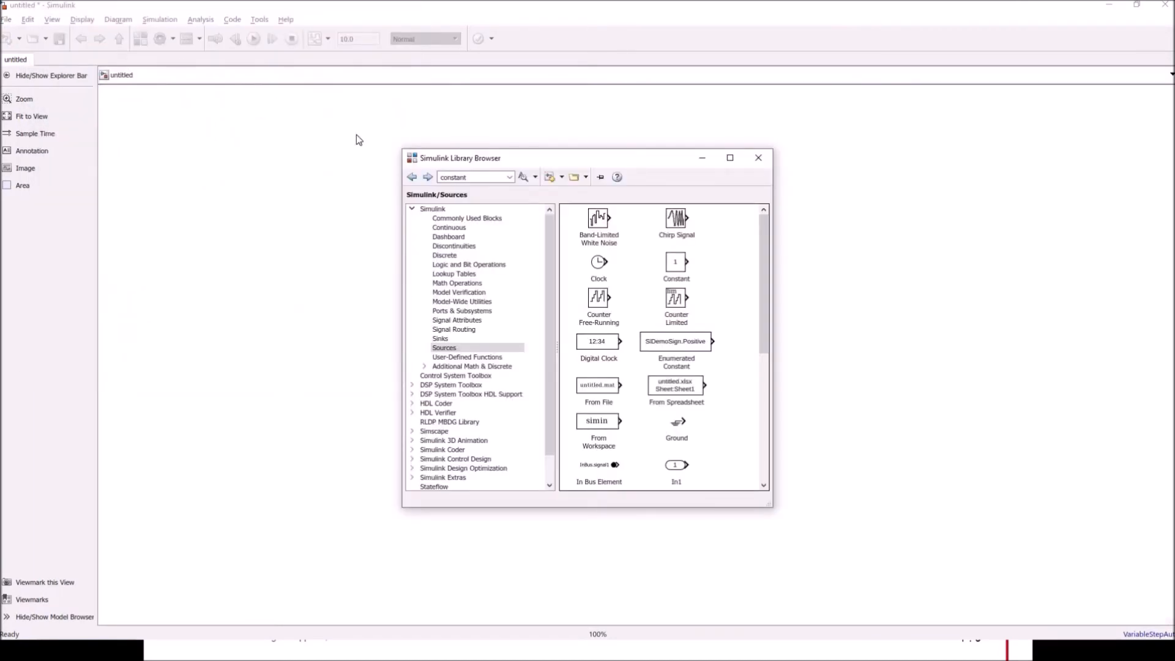
left_click(730, 157)
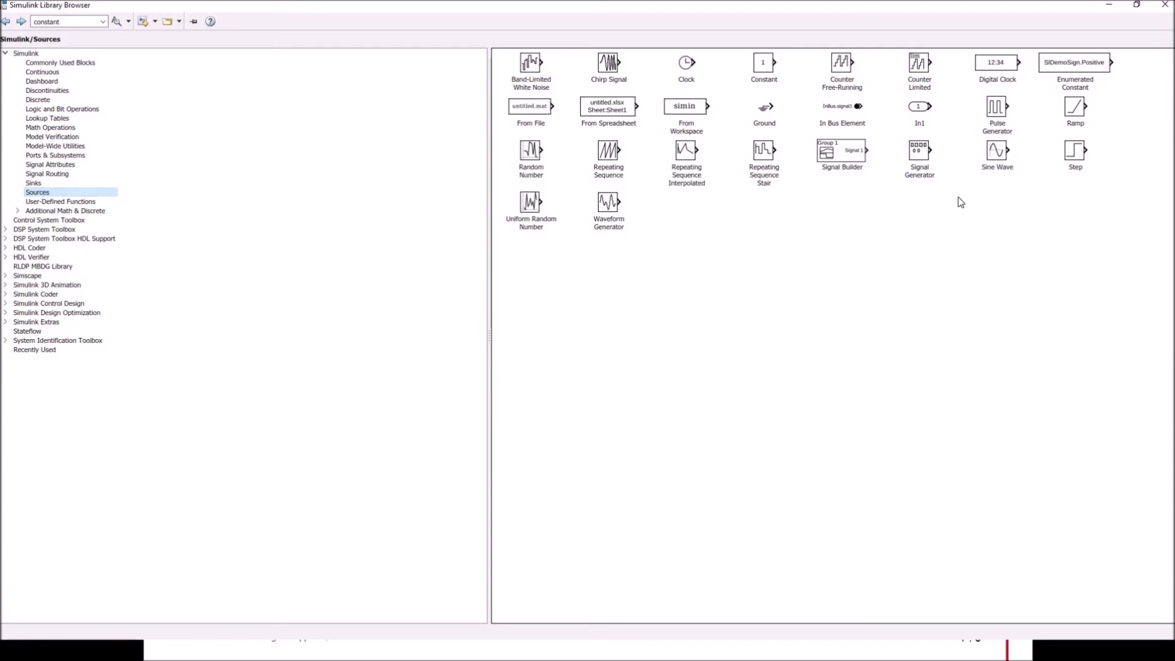
left_click(996, 164)
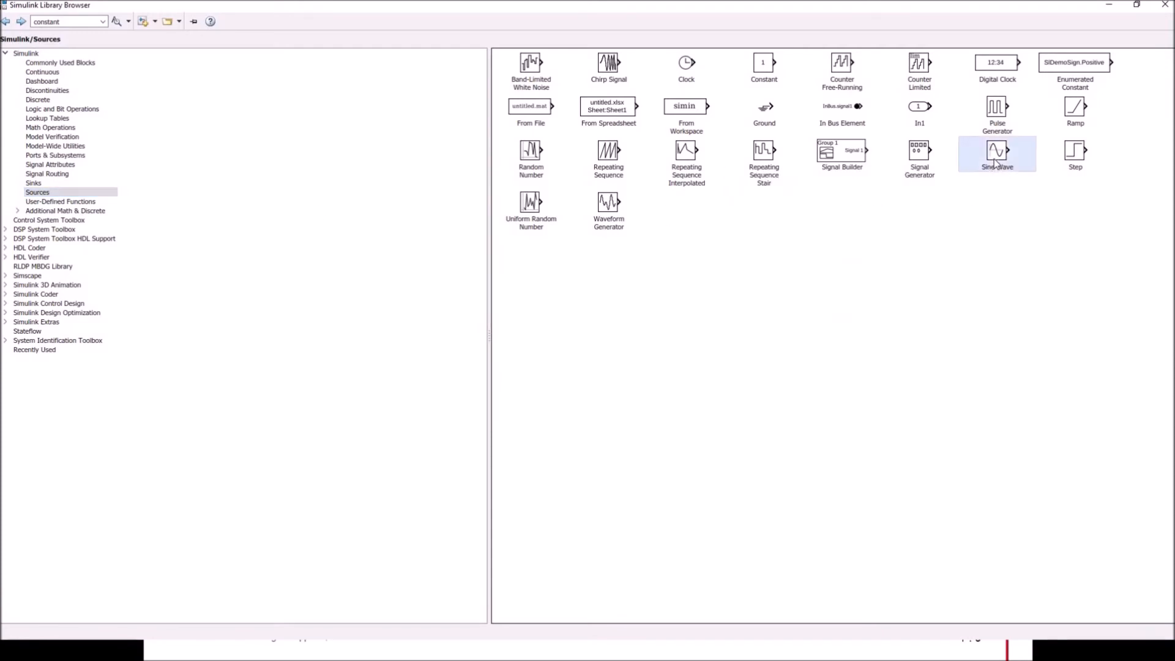
left_click(1136, 5)
left_click_drag(765, 314, 766, 440)
left_click_drag(567, 428, 211, 215)
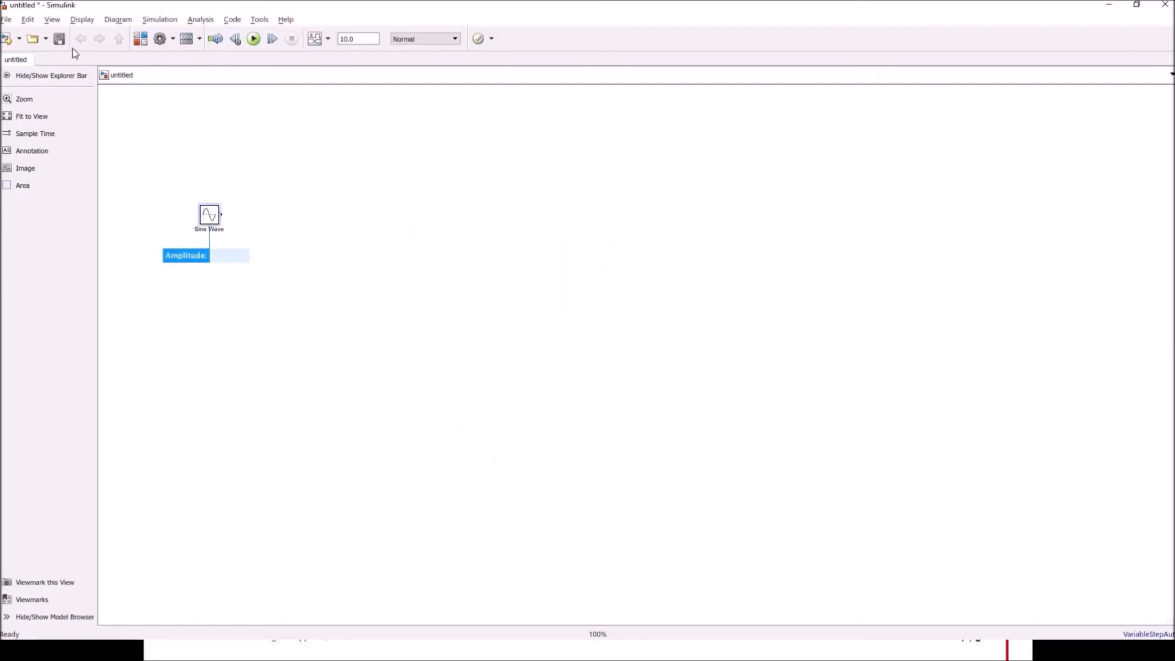
left_click(204, 164)
Save the model on the Desktop as sinewavemodel.
key("ctrl+s")
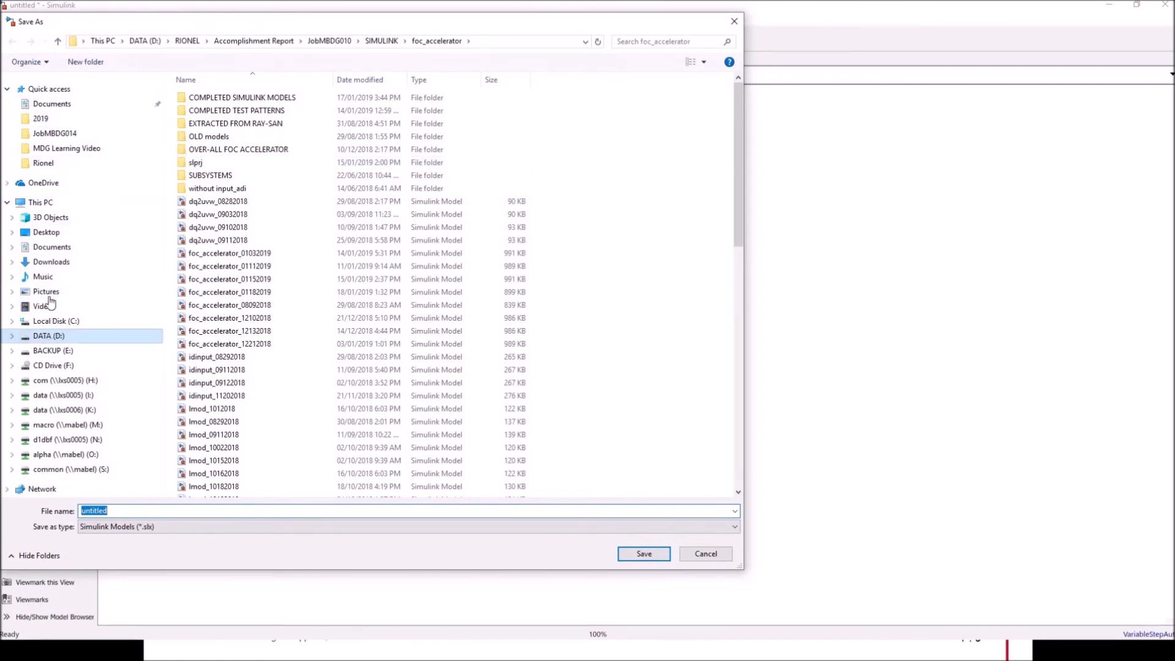
left_click(46, 233)
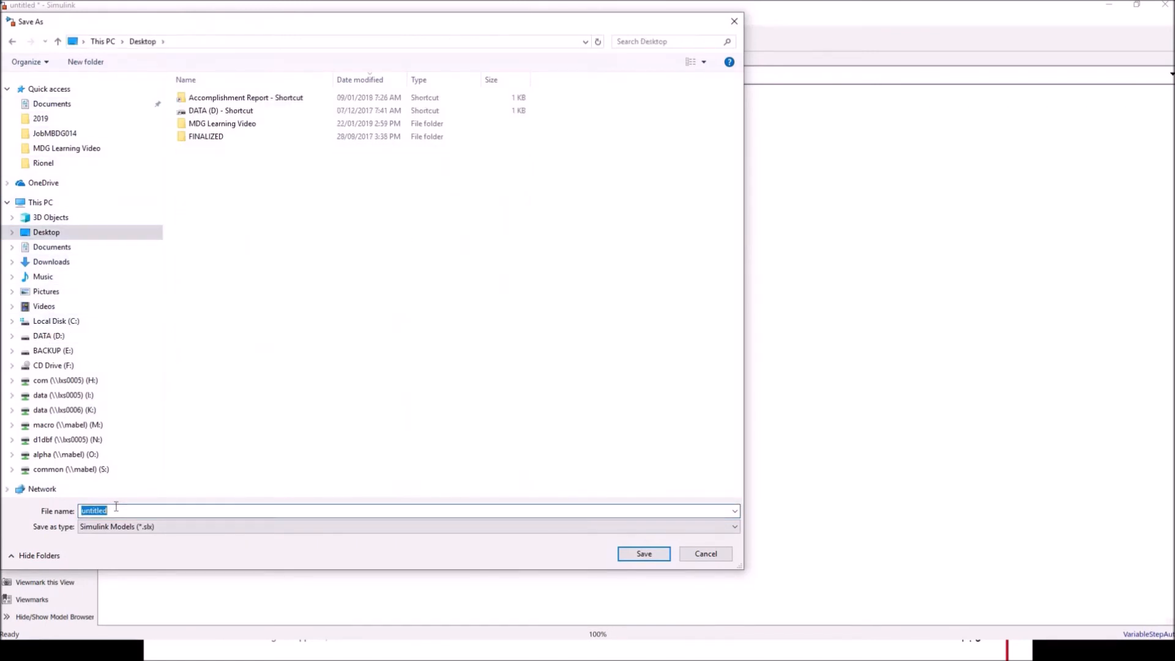
type("sinewavemodel")
left_click(647, 557)
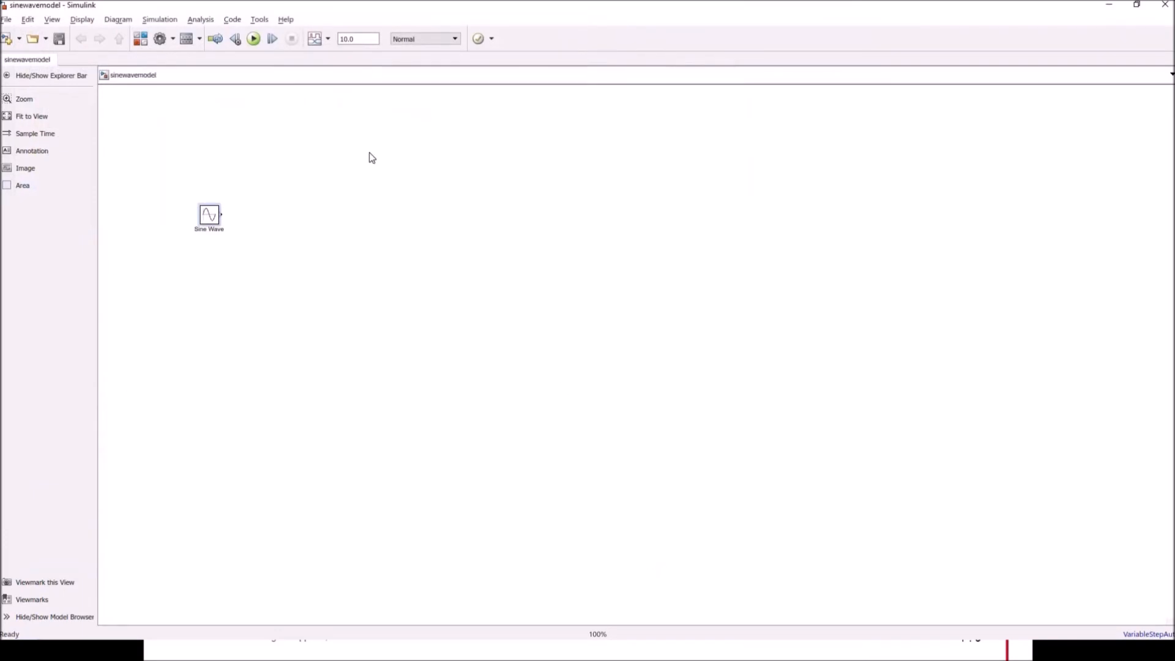
Add a Gain block from the Math Operations library below the Sine Wave block.
left_click(52, 20)
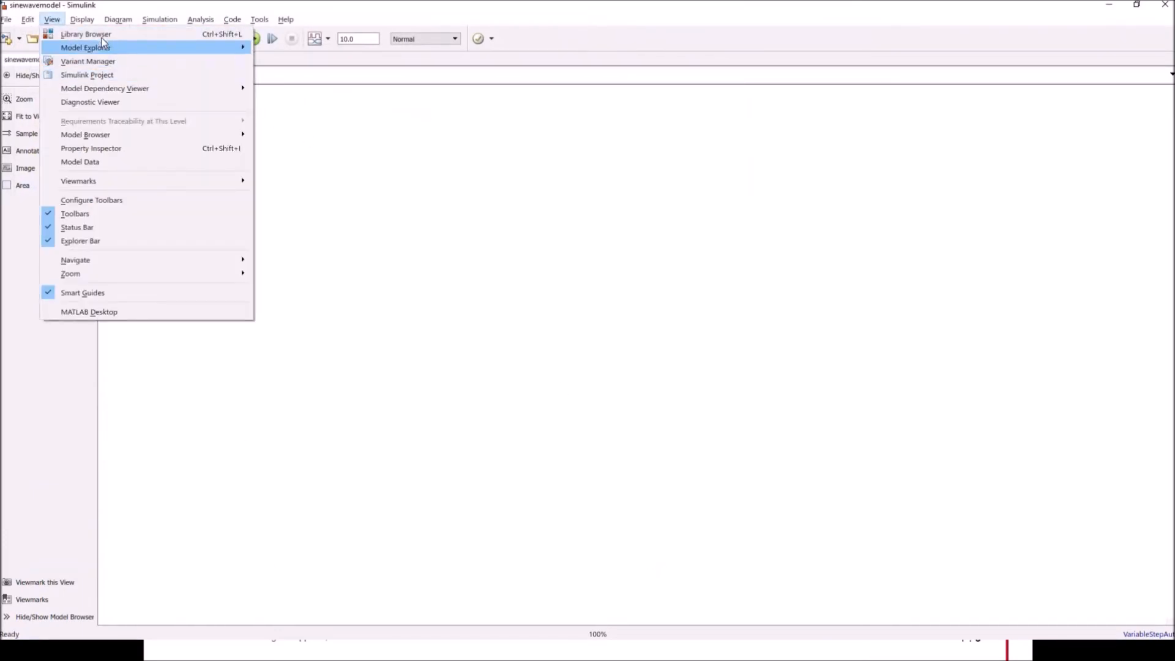
left_click(85, 34)
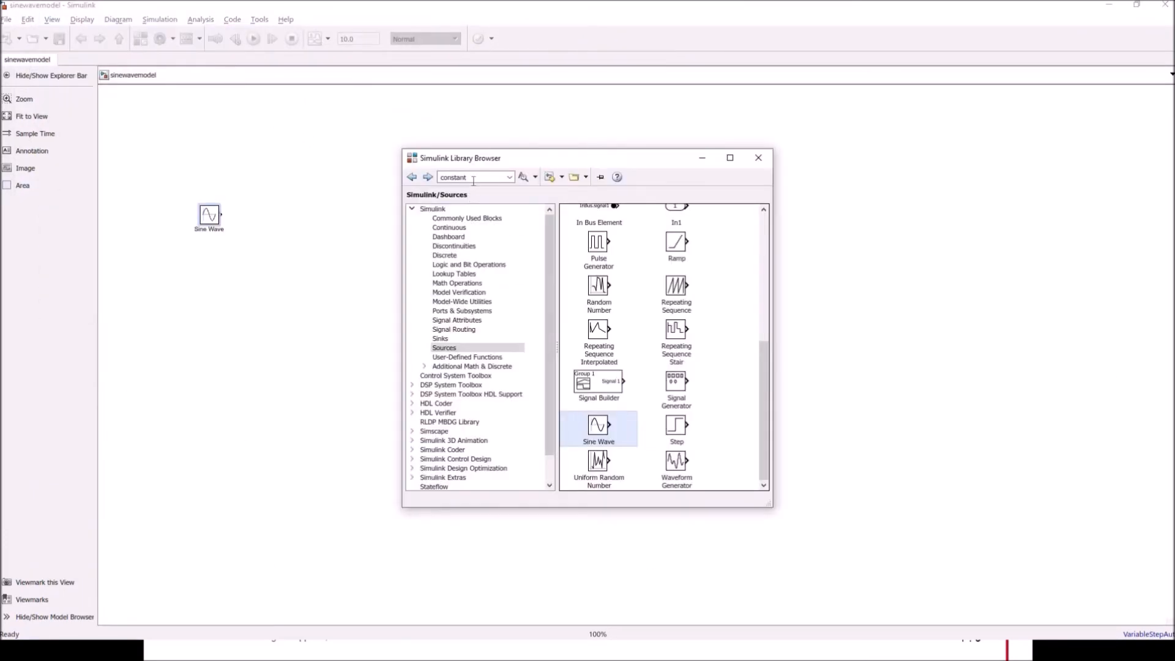
left_click(456, 283)
scroll(766, 238, "down", 1)
left_click_drag(654, 321, 238, 275)
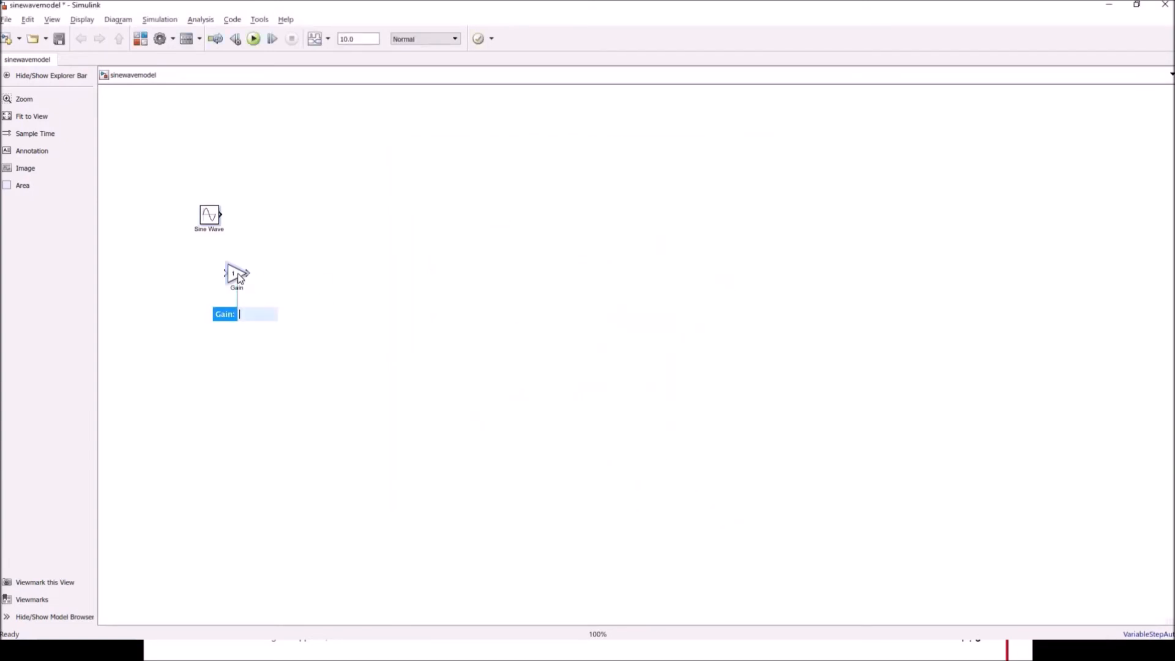
Add a Mux block from the Signal Routing library beside the Sine Wave block, on its output side.
left_click(54, 20)
left_click(79, 31)
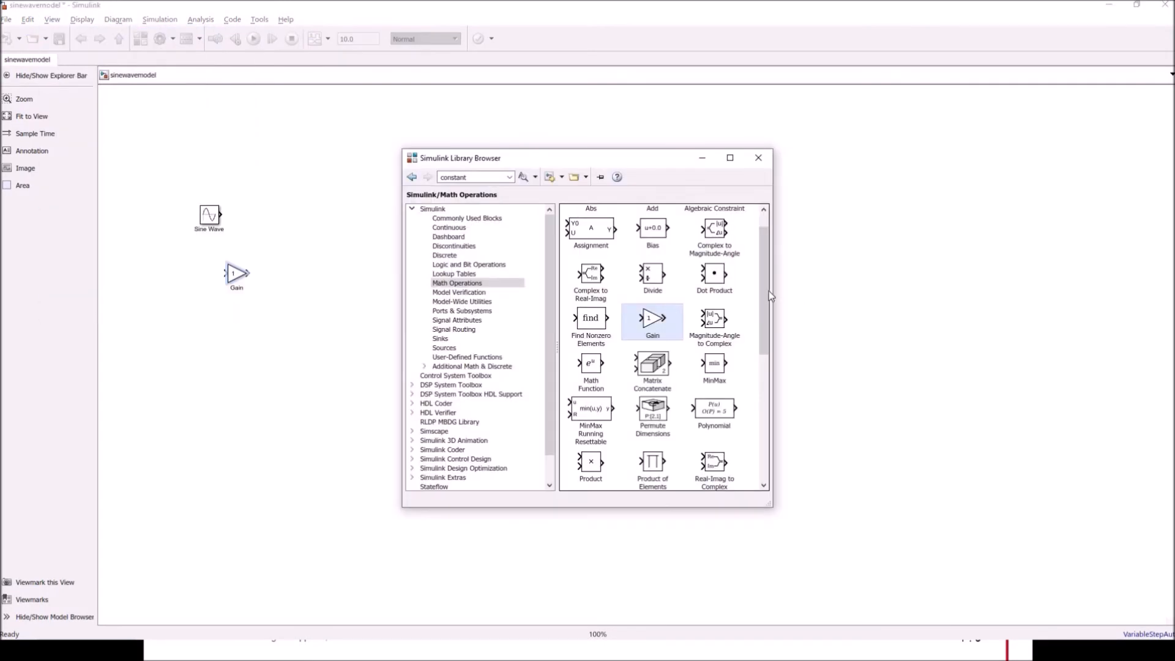
left_click(460, 332)
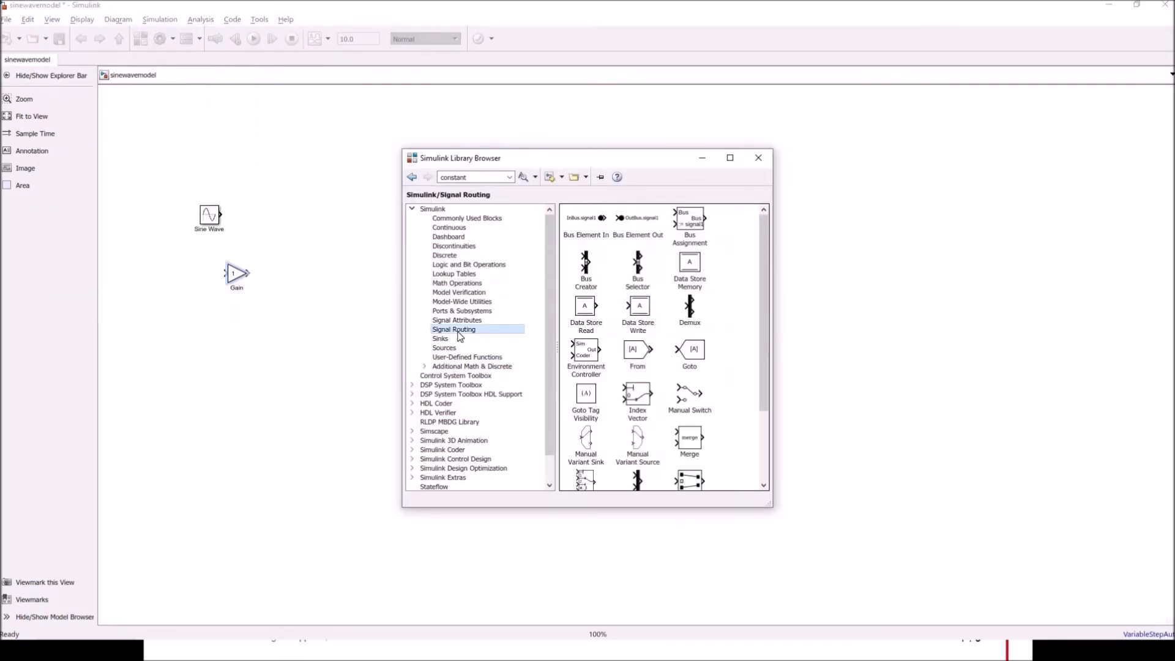
left_click_drag(765, 269, 758, 336)
left_click_drag(638, 381, 297, 224)
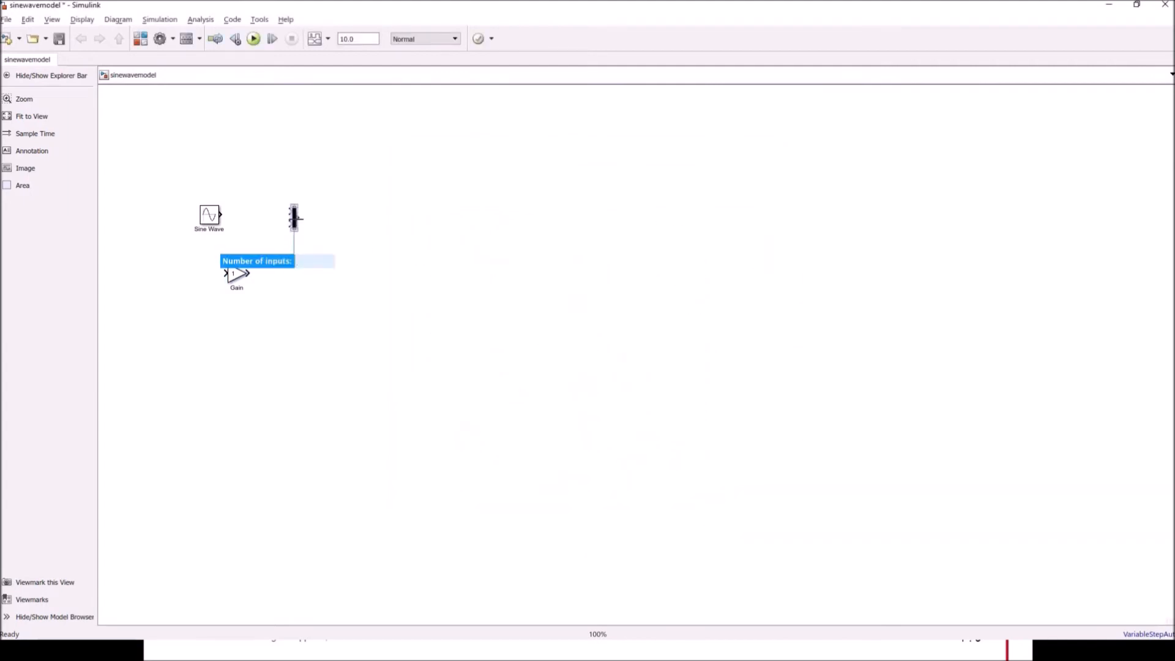
Add a To Workspace block from the Sinks library below the Mux block, beside the Gain block.
left_click(49, 19)
left_click(68, 31)
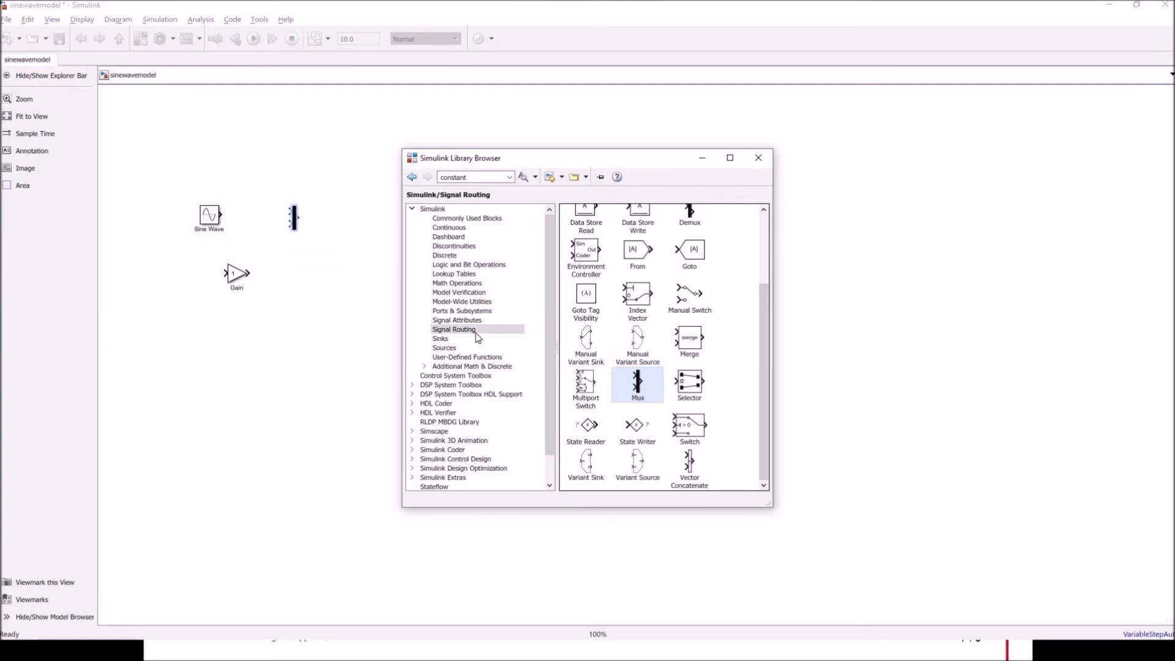
left_click(442, 339)
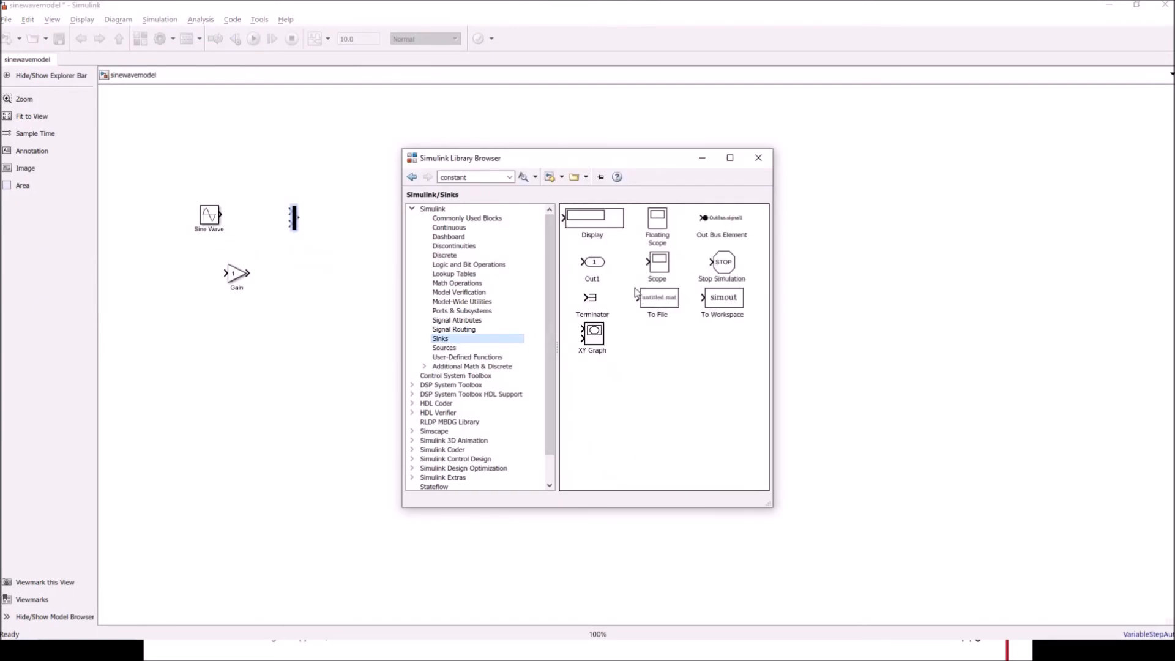
left_click_drag(723, 299, 331, 283)
Add a Scope block from the Sinks library below the To Workspace block.
left_click(52, 19)
left_click(67, 31)
left_click_drag(661, 269, 301, 342)
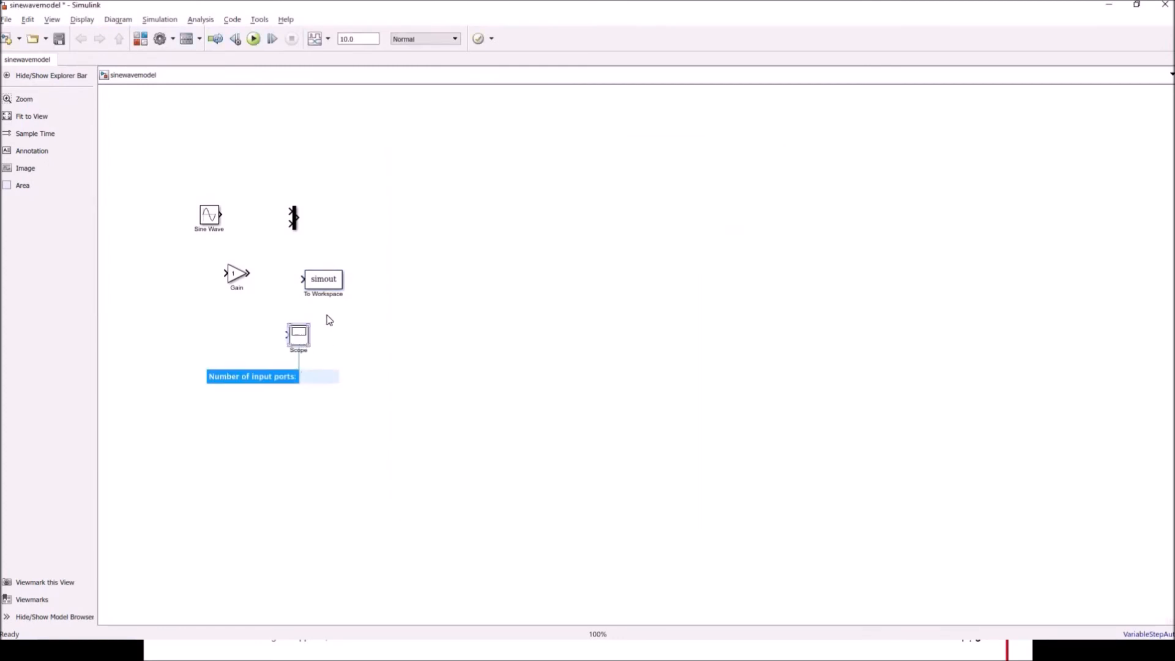
Copy the To Workspace block and paste the duplicate beside the original in the empty area of the model.
right_click(331, 282)
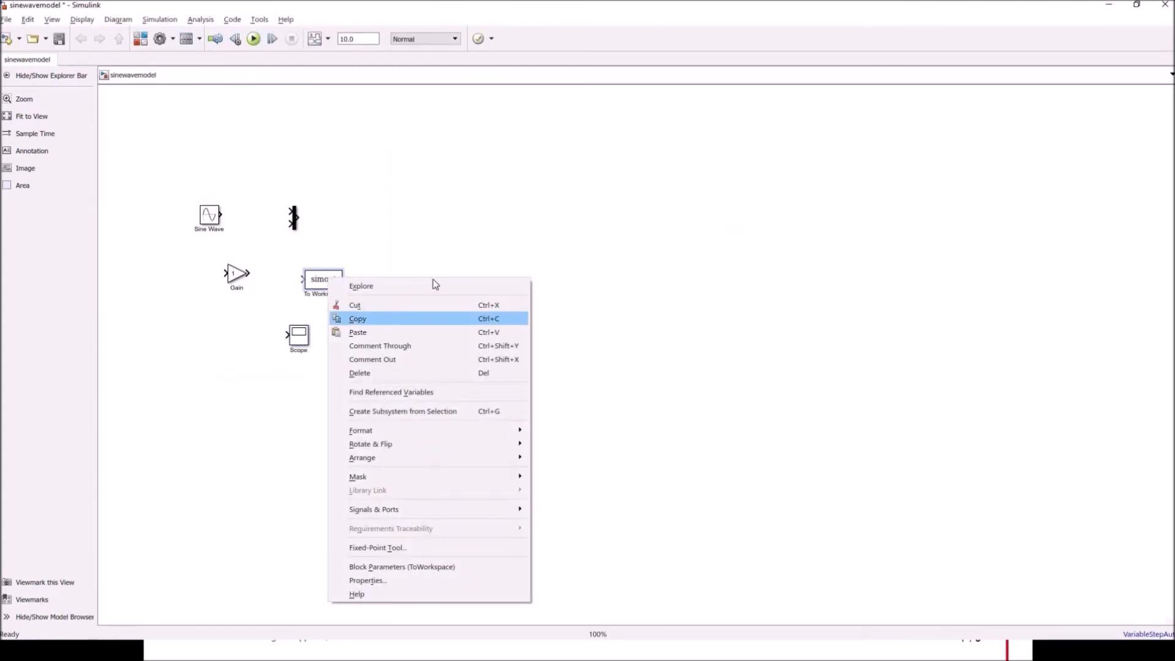
left_click(368, 317)
right_click(433, 279)
left_click(471, 341)
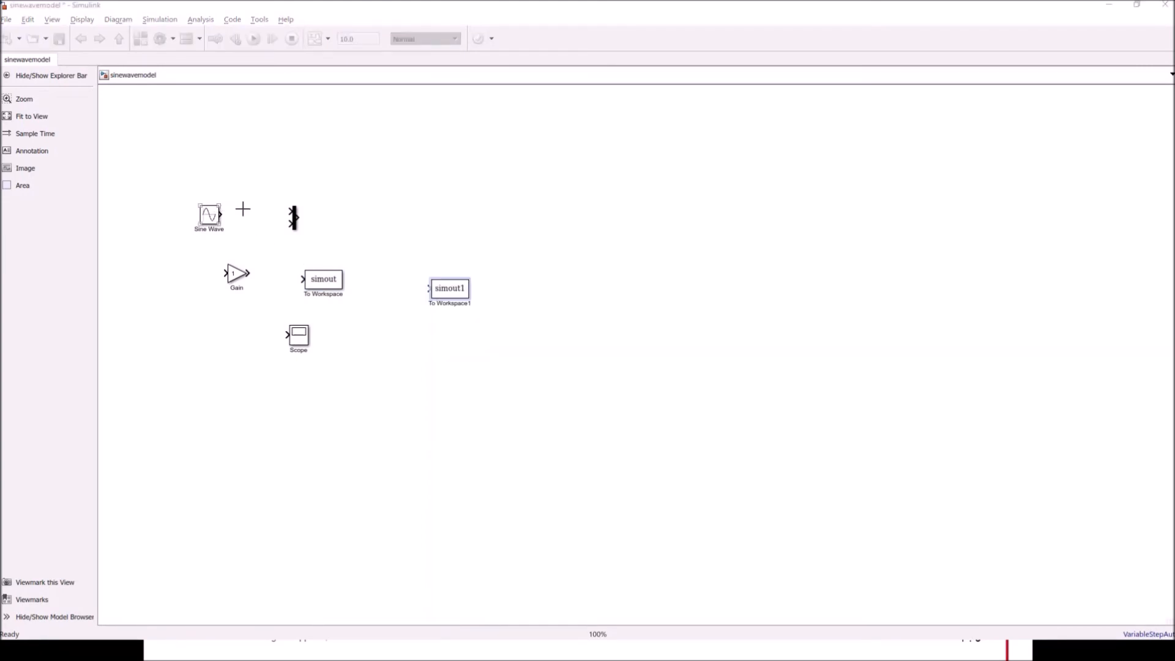
Connect the Sine Wave to the Mux inputs, directly and through the Gain block, and the Mux output to the Scope.
left_click_drag(243, 209, 292, 211)
left_click_drag(208, 217, 212, 214)
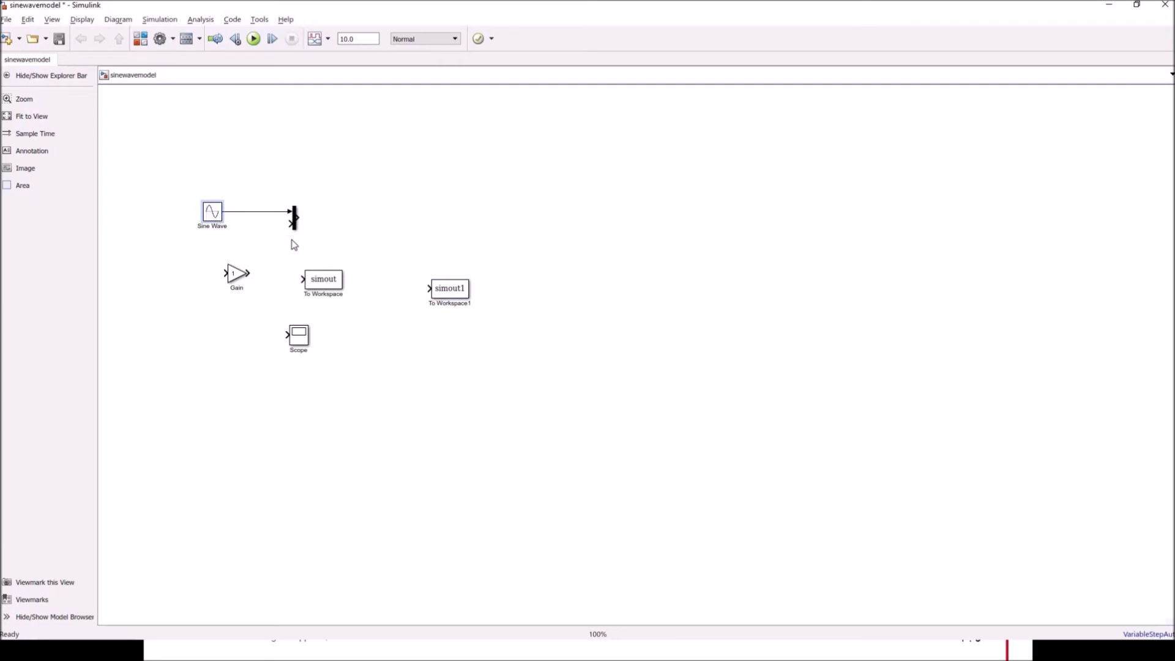
left_click_drag(236, 273, 264, 245)
left_click(295, 230)
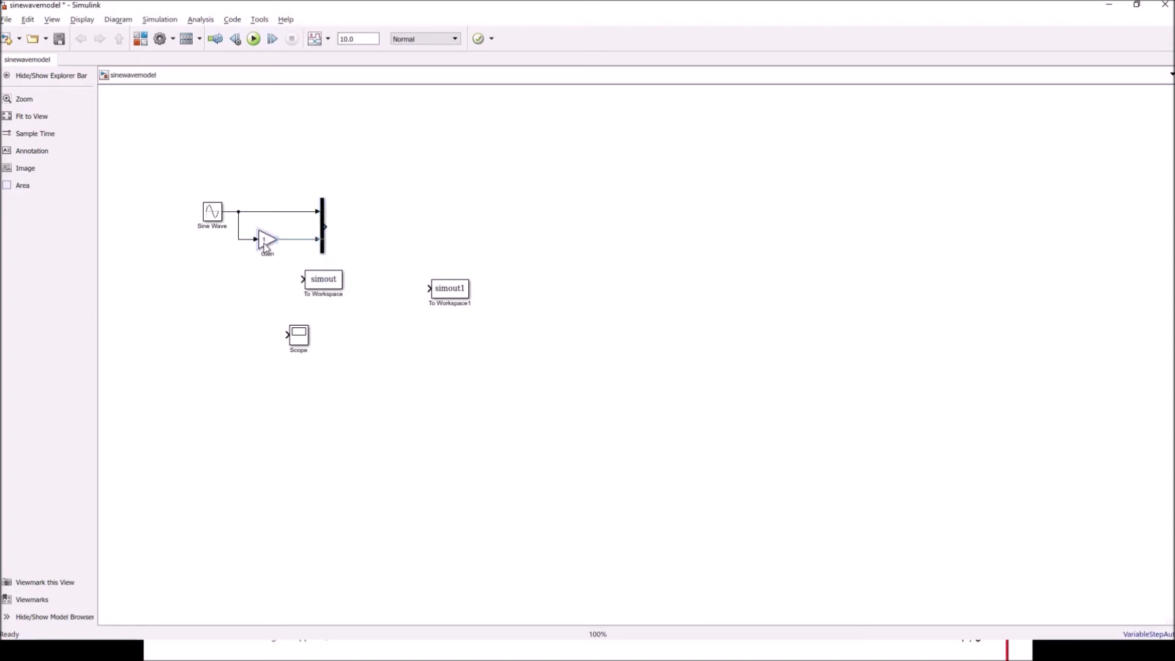
left_click_drag(299, 336, 389, 231)
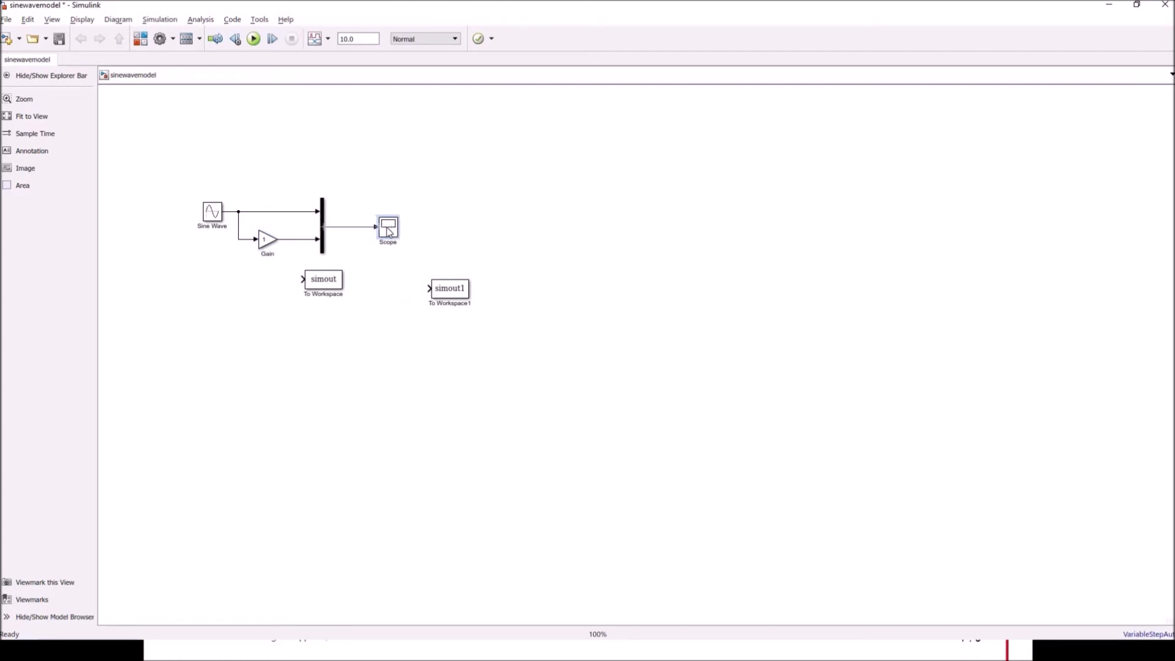
Place the two To Workspace blocks above and below the Scope and branch the sine signal and the Gain output to them.
left_click_drag(325, 282, 434, 174)
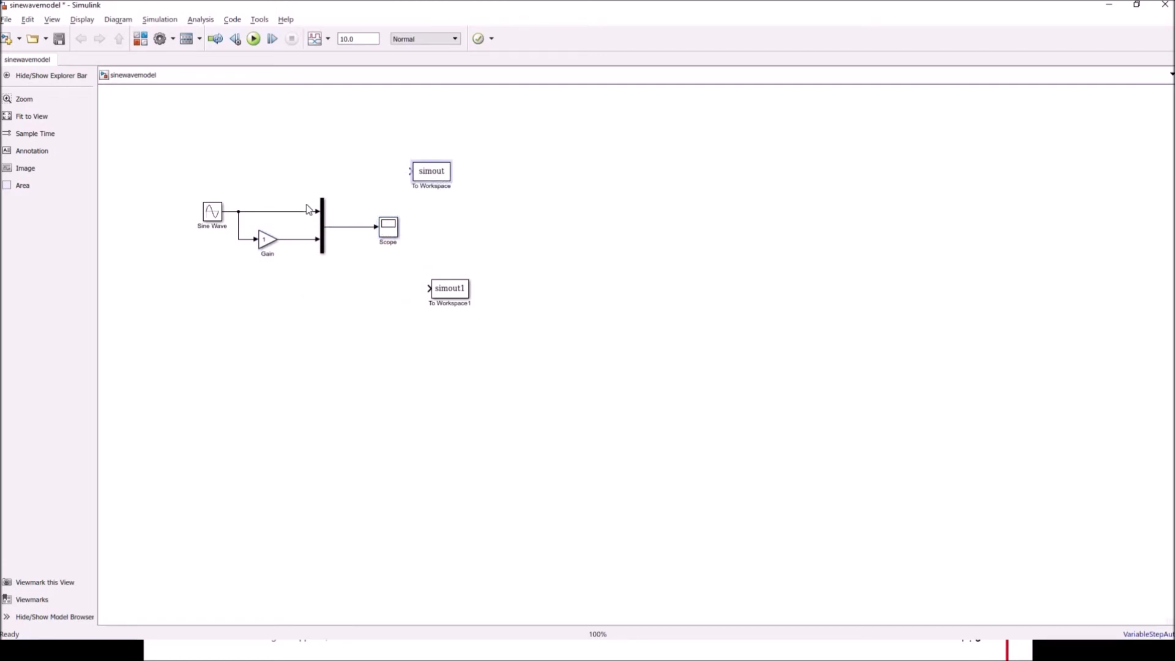
left_click_drag(304, 211, 429, 180)
left_click_drag(436, 289, 410, 259)
left_click_drag(305, 239, 409, 270)
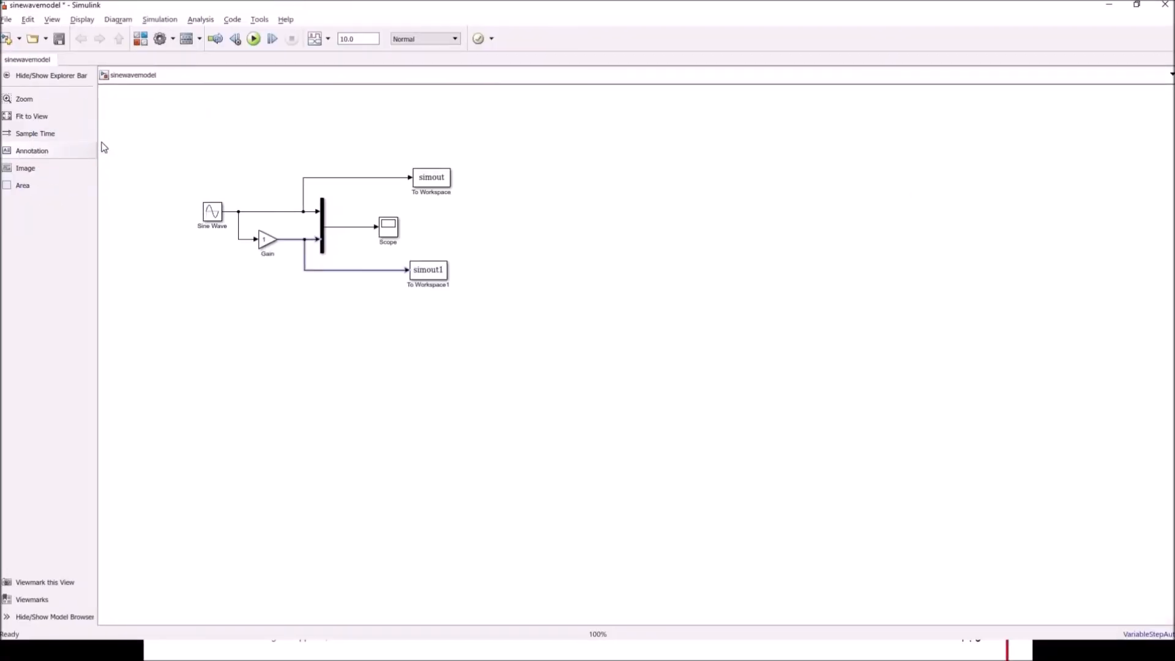
Add a two-line annotation above the diagram reading "Sine Wave Simulation" and "Designed by:" followed by the author's username.
left_click(178, 110)
type("Sine Wave Simulat")
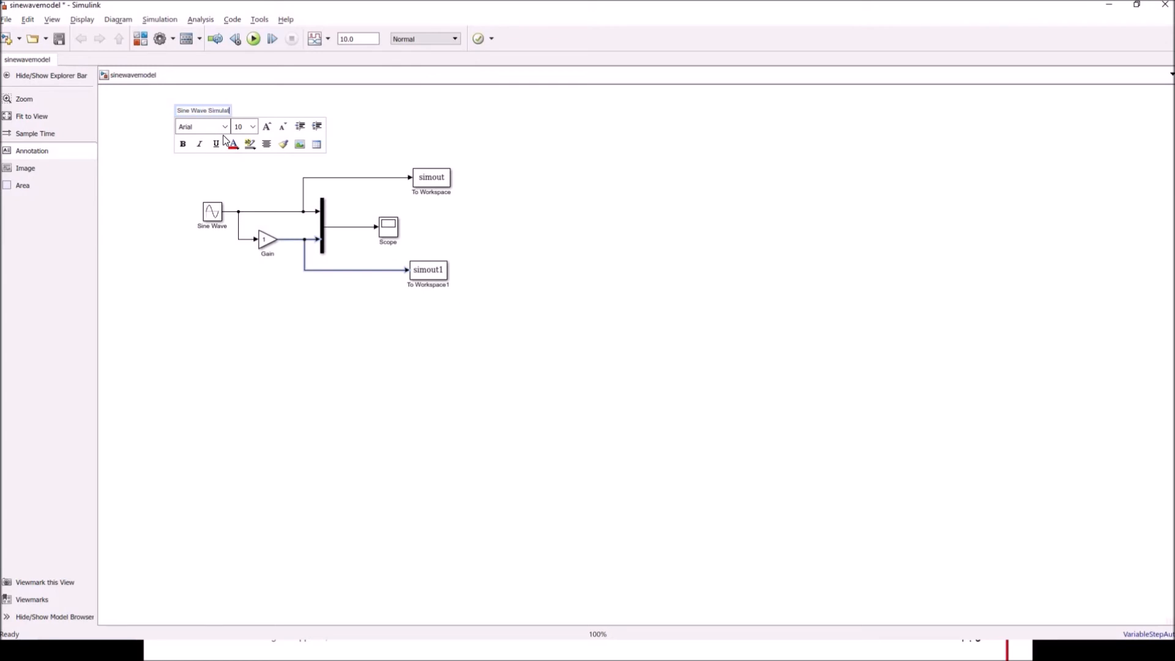
type("ion")
key("Return")
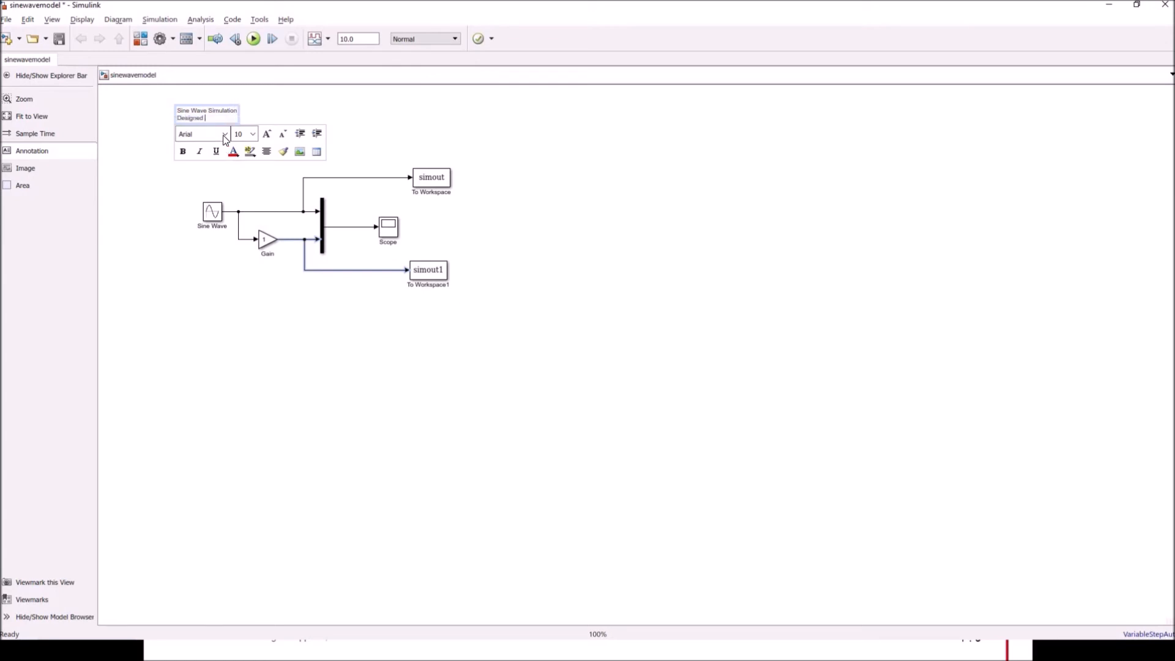
type("Designed by: rio1909")
Format the whole title annotation as bold text in font size 14.
key("ctrl+a")
left_click(251, 134)
left_click(237, 178)
left_click(183, 157)
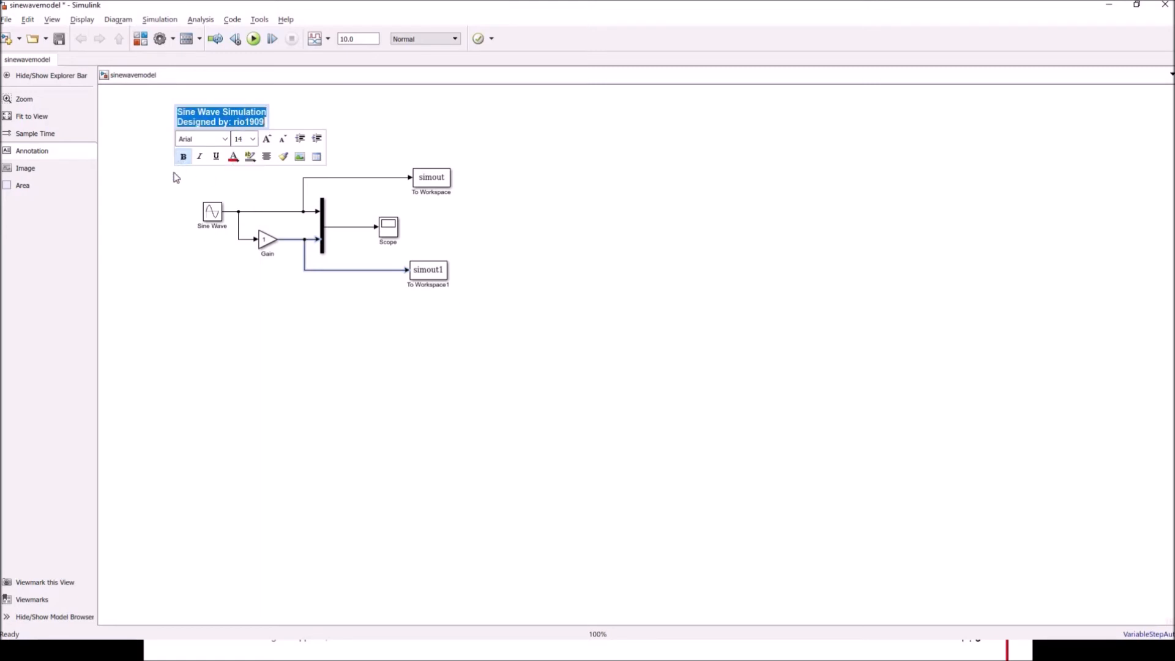
left_click(338, 171)
Set the Gain block's gain value to 5.
left_click(267, 240)
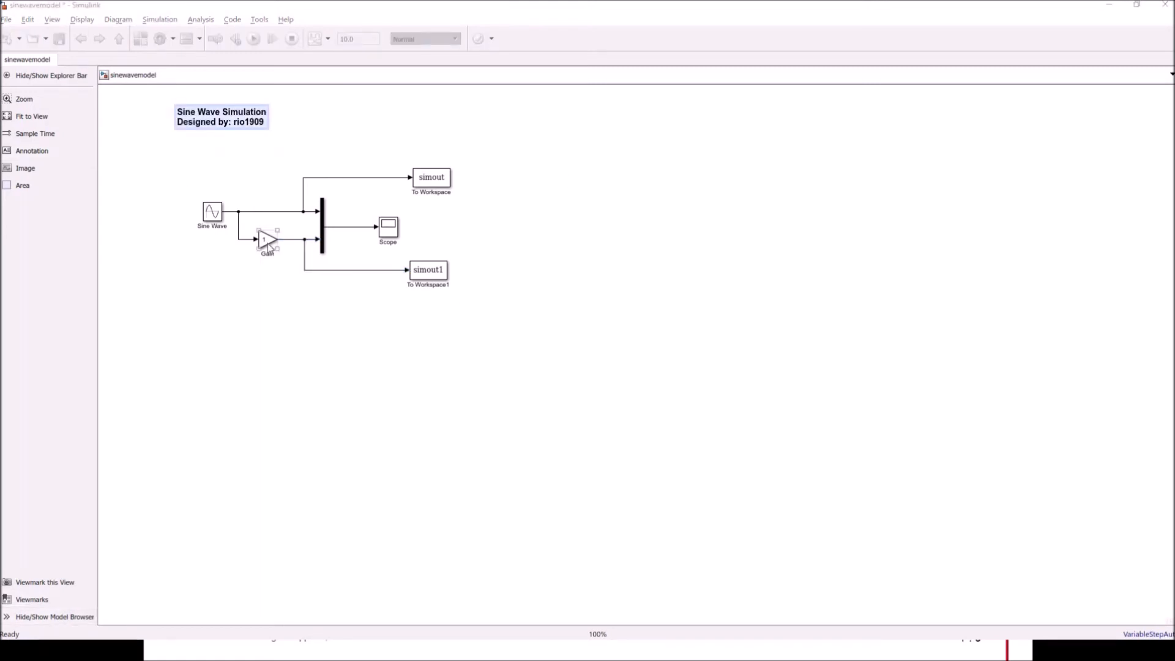
double_click(268, 242)
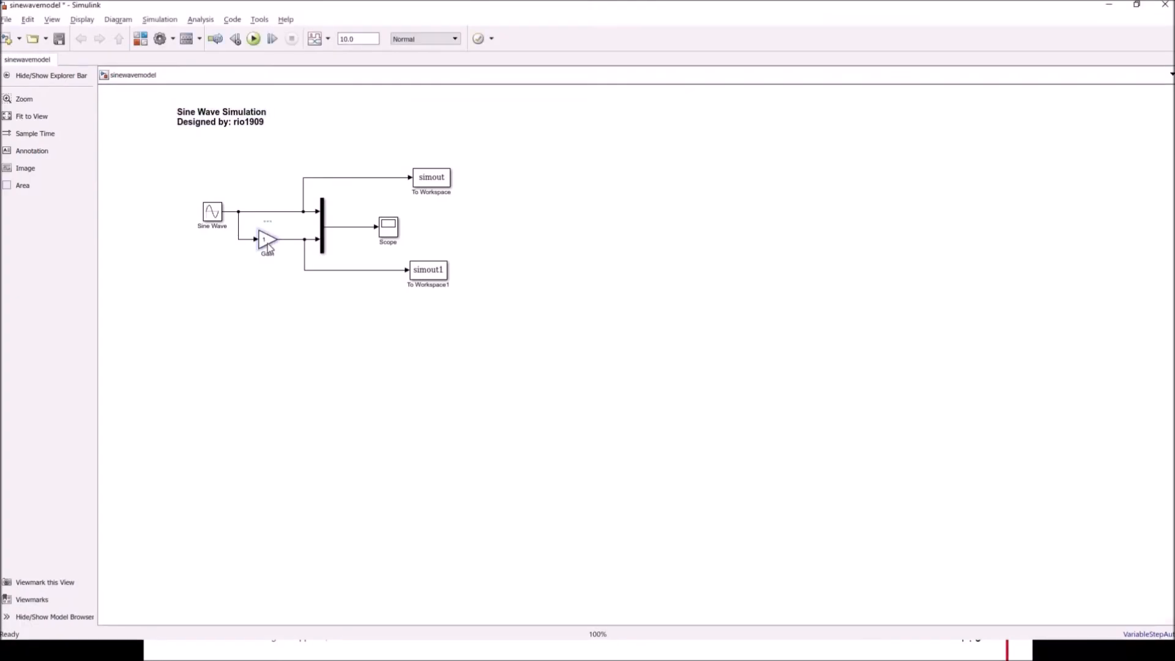
type("5")
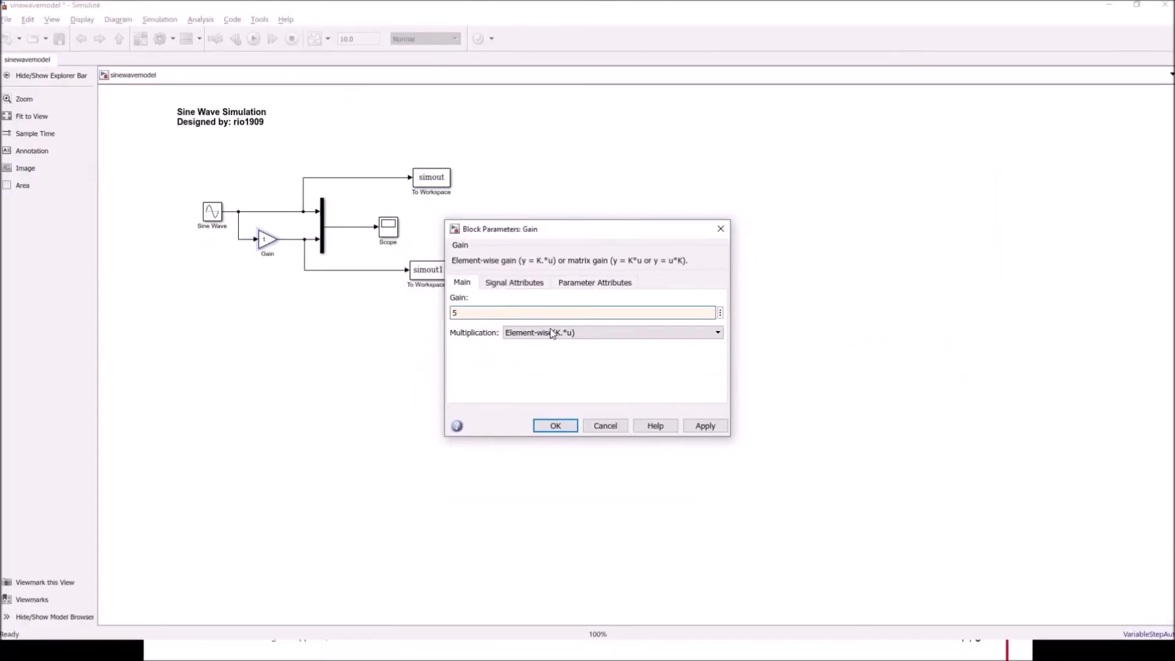
left_click(705, 426)
left_click(555, 426)
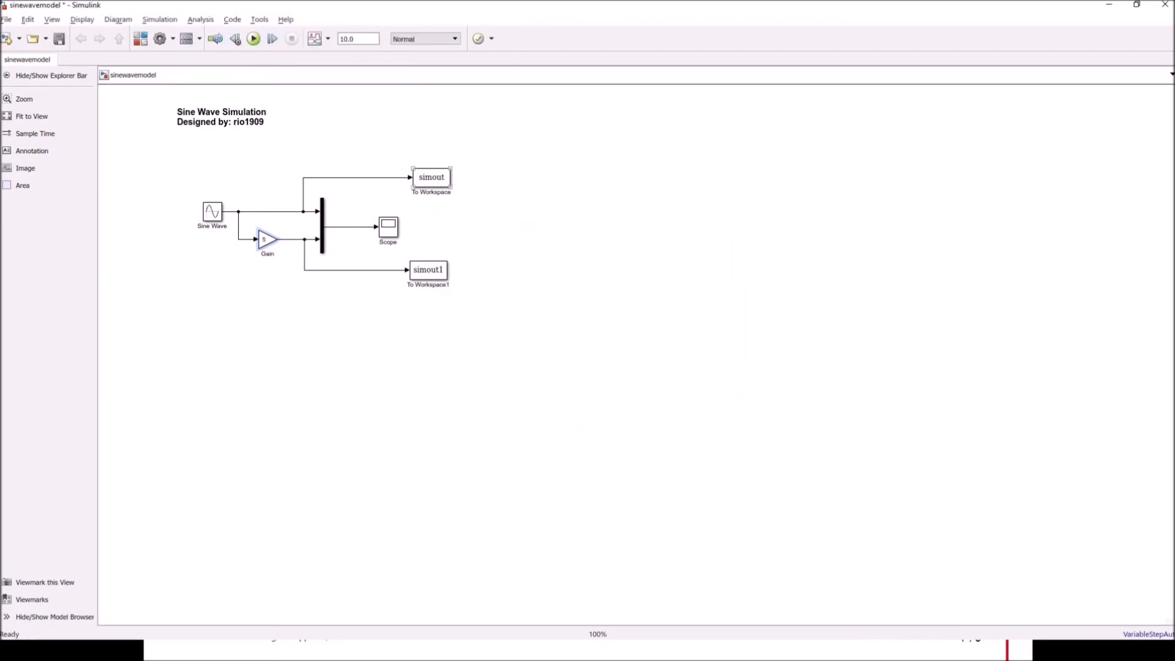
Set the variable name of the To Workspace block on the direct sine signal to out1.
double_click(436, 181)
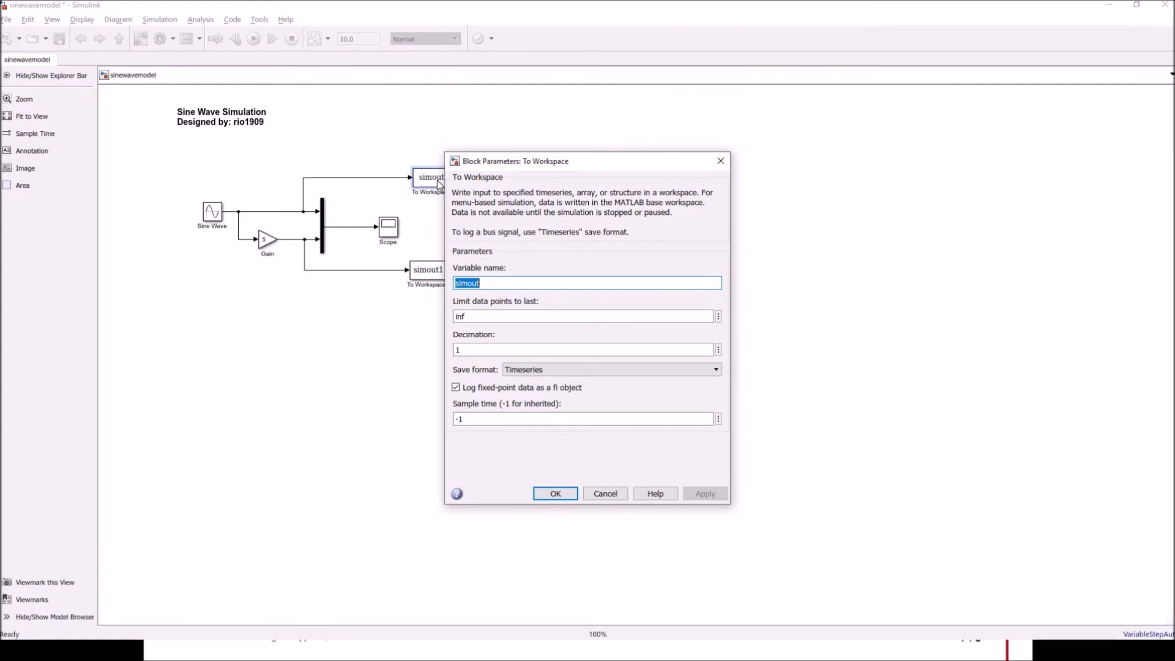
type("out1")
left_click(706, 493)
left_click(556, 493)
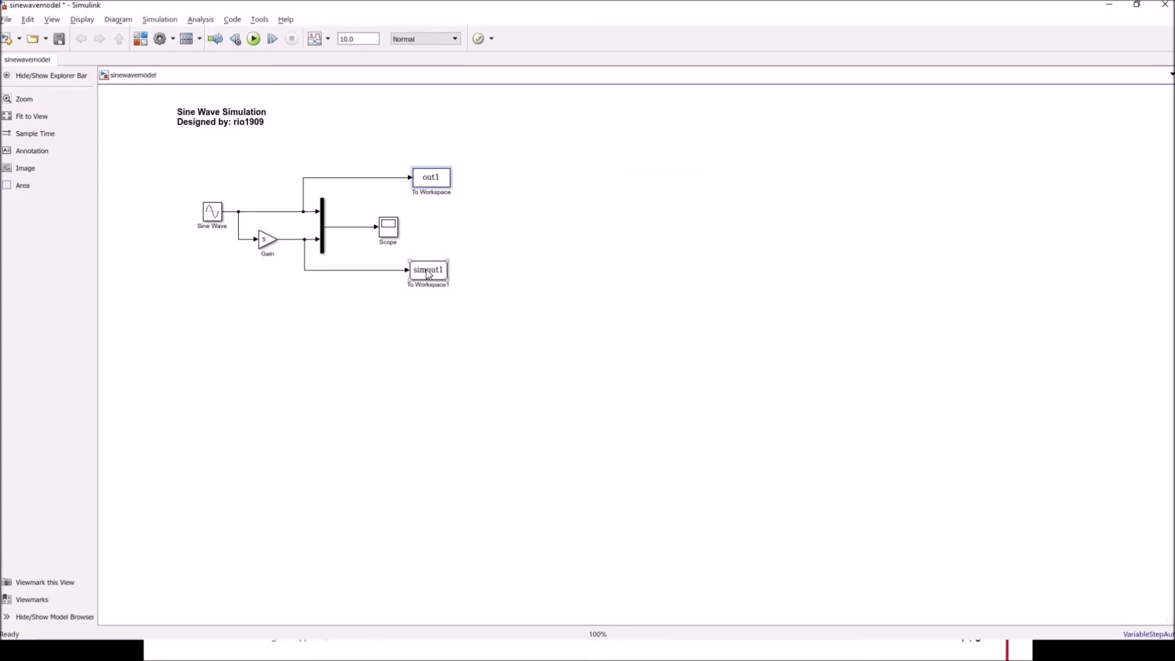
Set the variable name of the To Workspace block on the Gain output to out2.
double_click(428, 273)
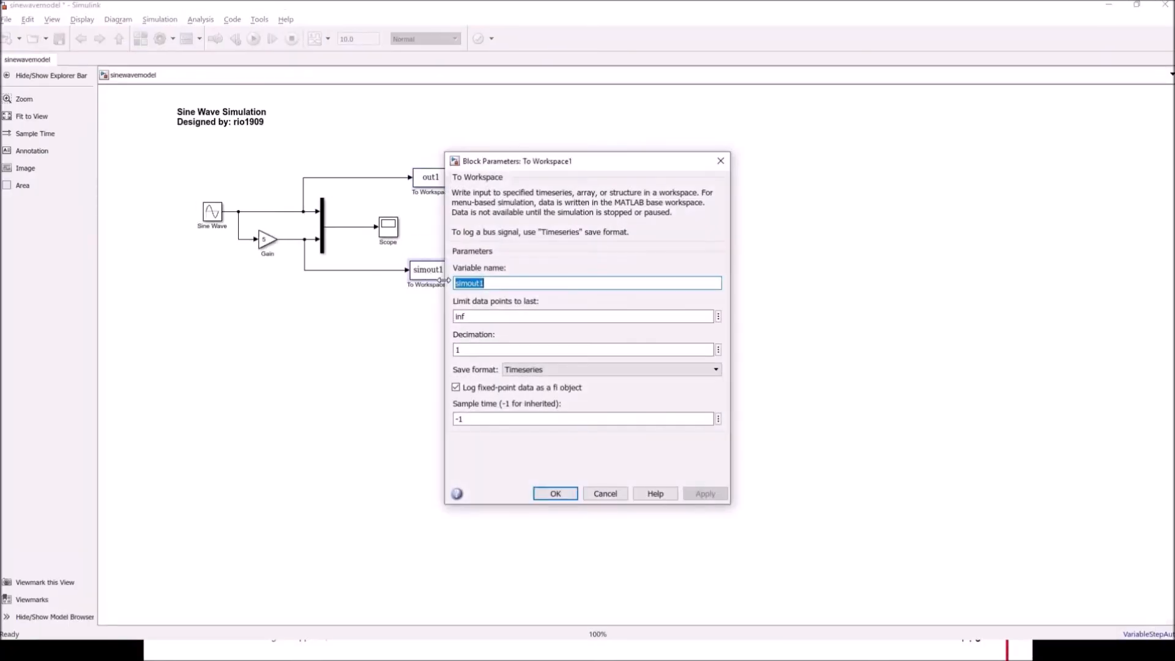
type("out2")
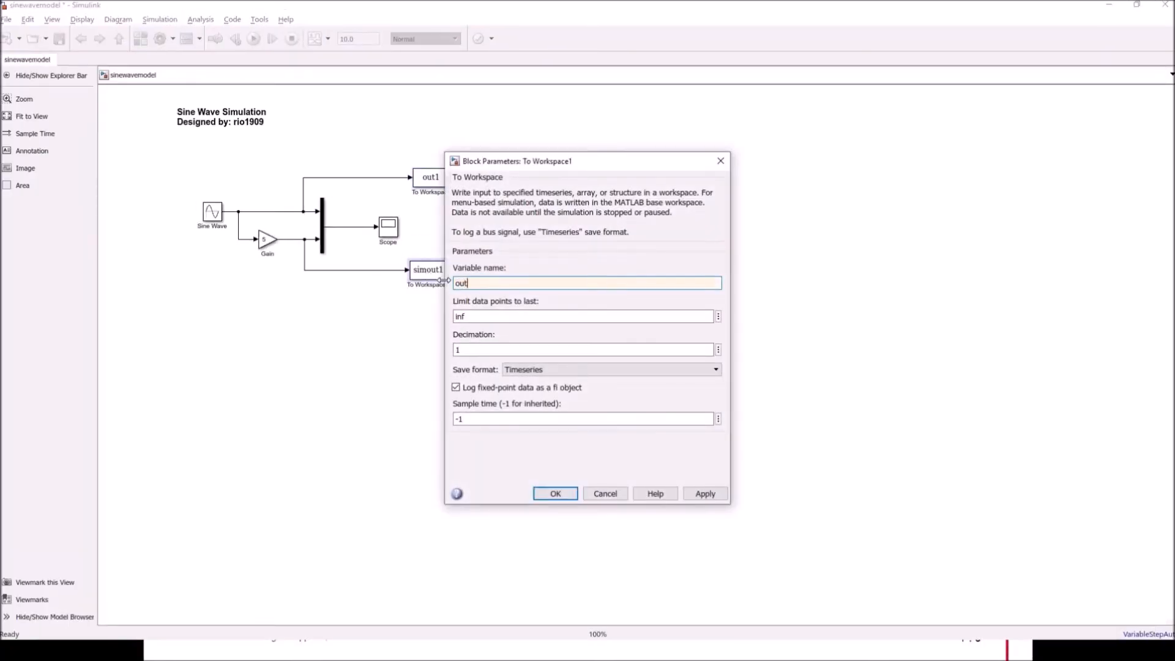
left_click(704, 493)
left_click(555, 493)
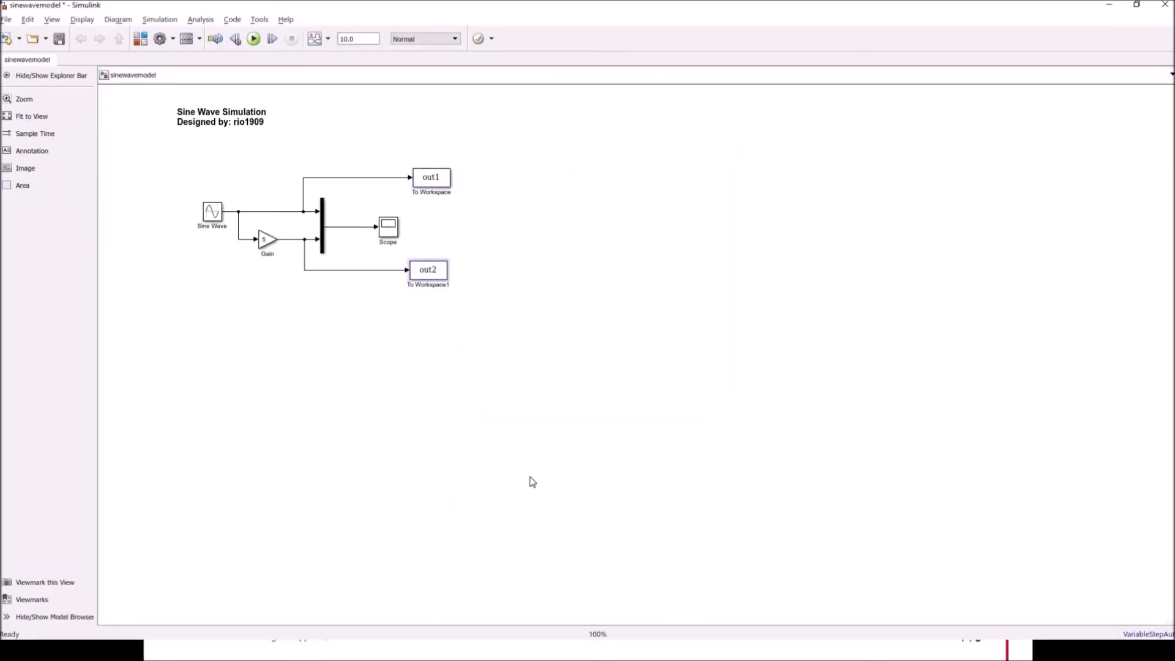
Save the sinewavemodel model and run its simulation.
left_click(59, 39)
left_click(254, 39)
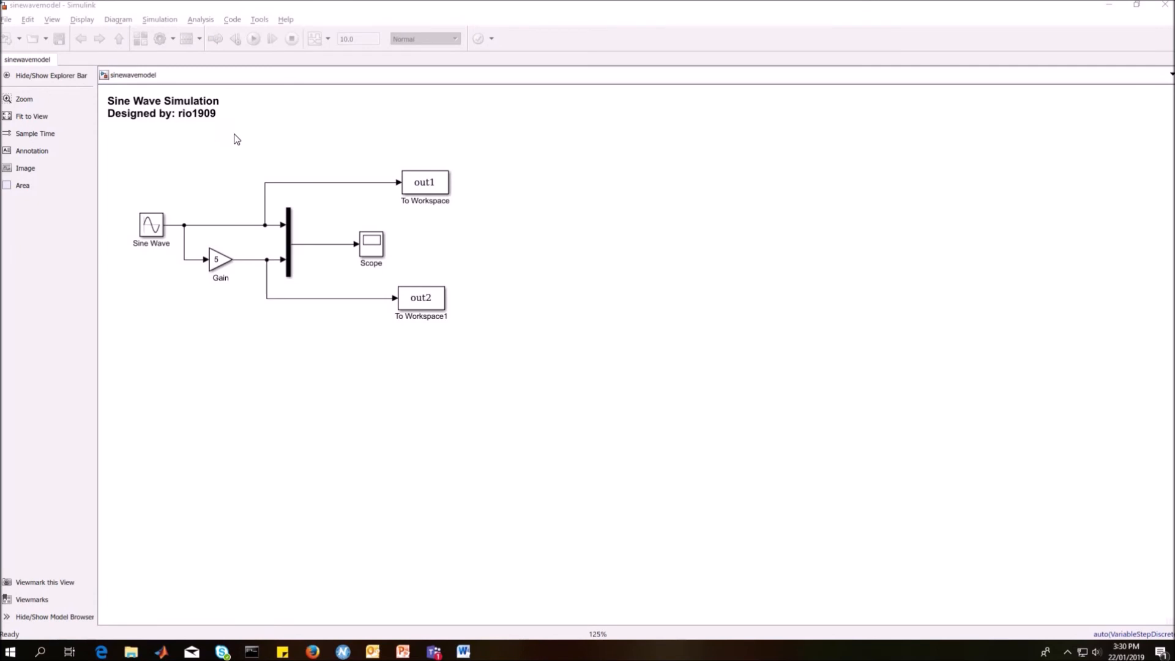
Review the solver settings in the model's Configuration Parameters.
left_click(163, 21)
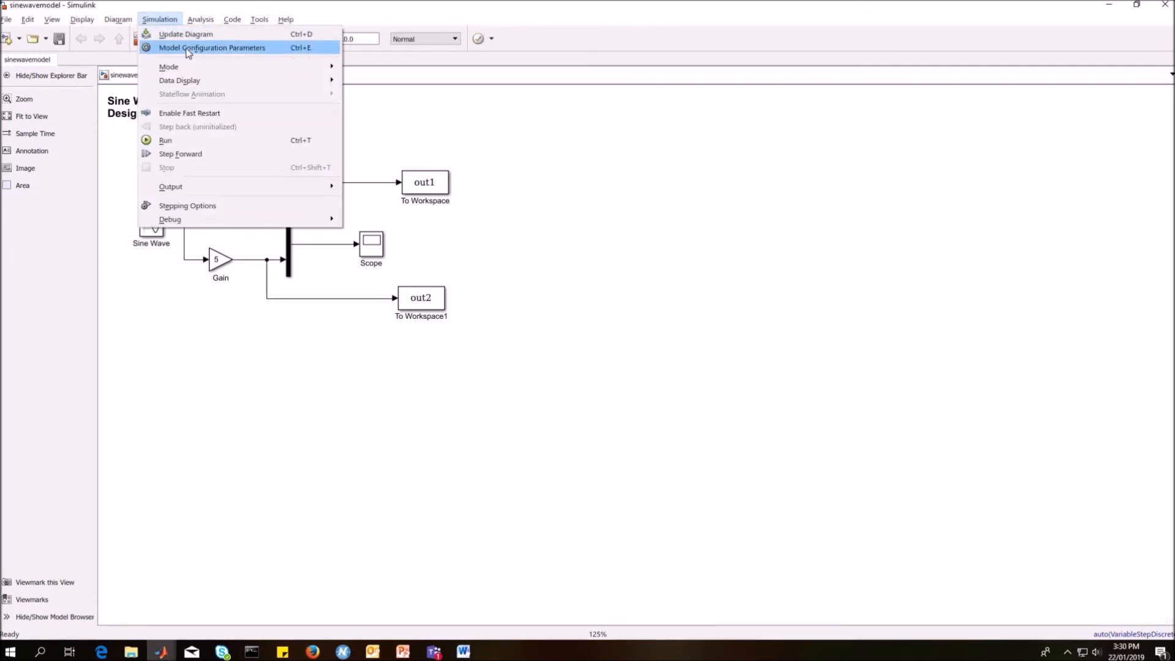
left_click(188, 49)
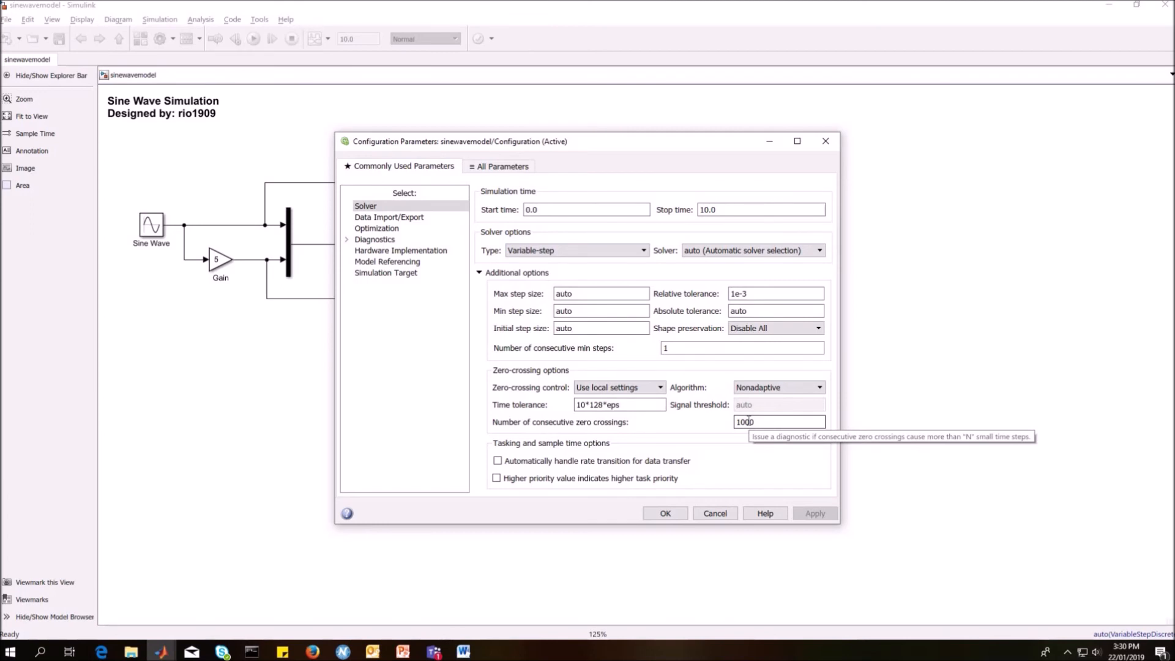
left_click(665, 514)
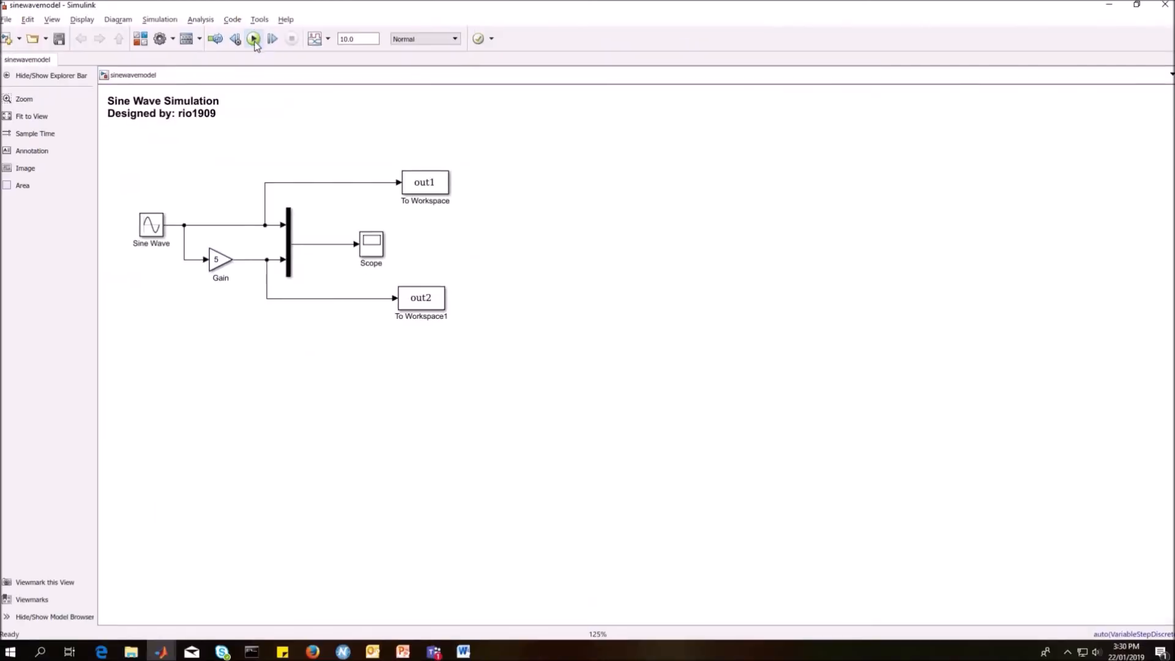
Run the simulation and open the Scope plot with its axes limits scaled to the signals.
left_click(255, 43)
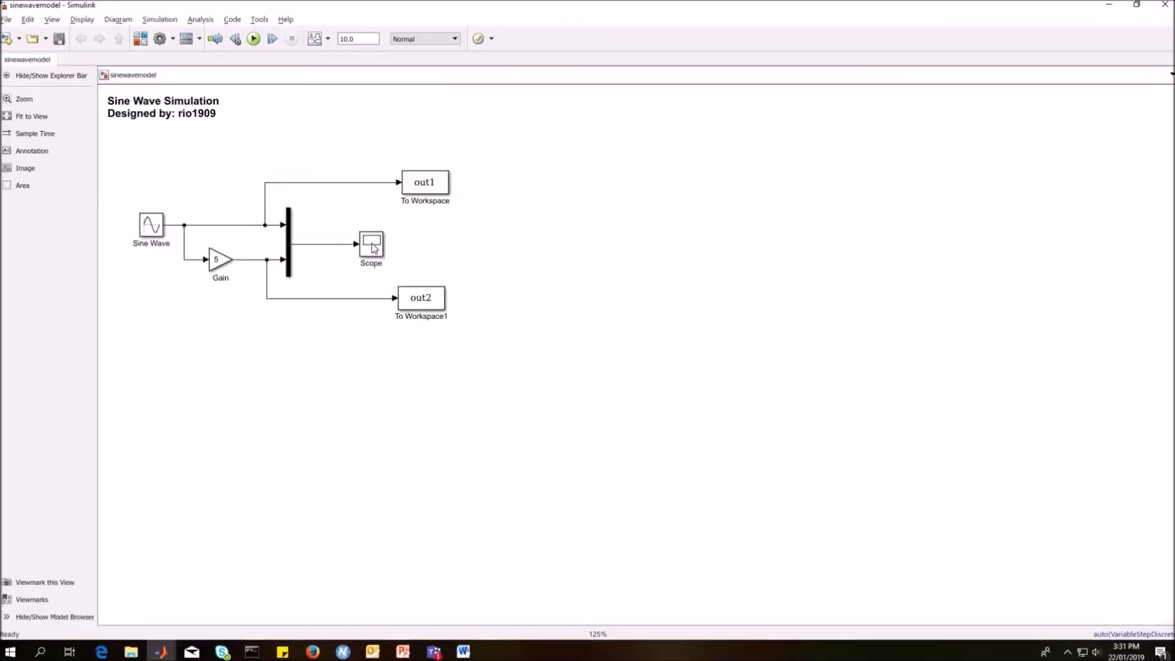
left_click(375, 247)
double_click(374, 247)
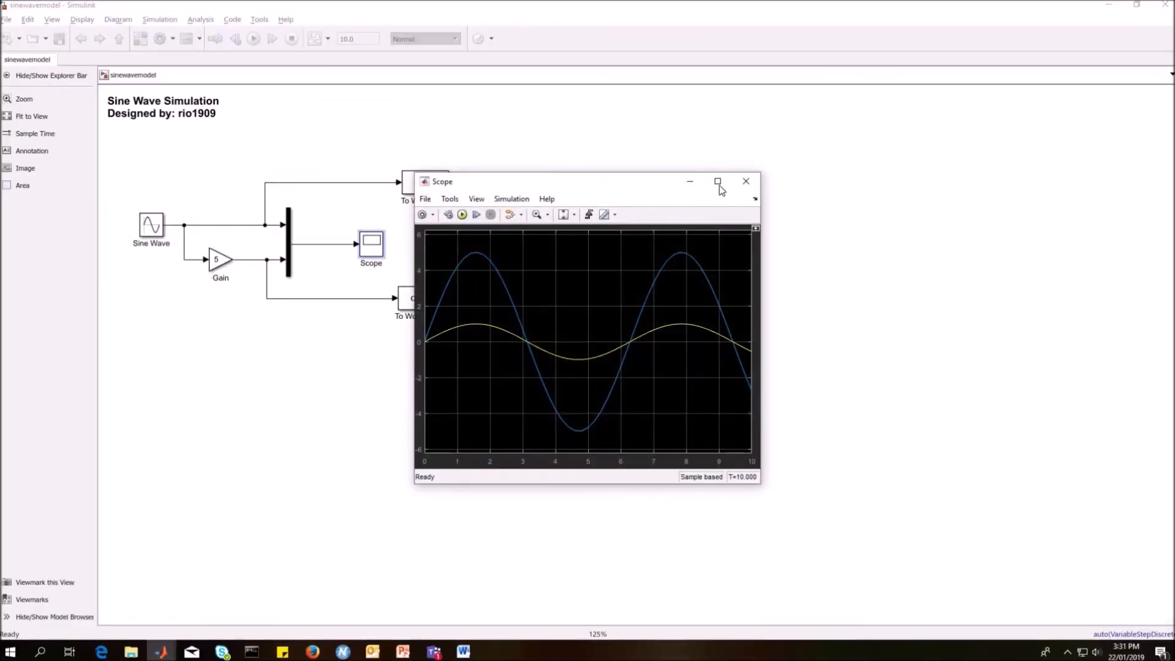
left_click(574, 215)
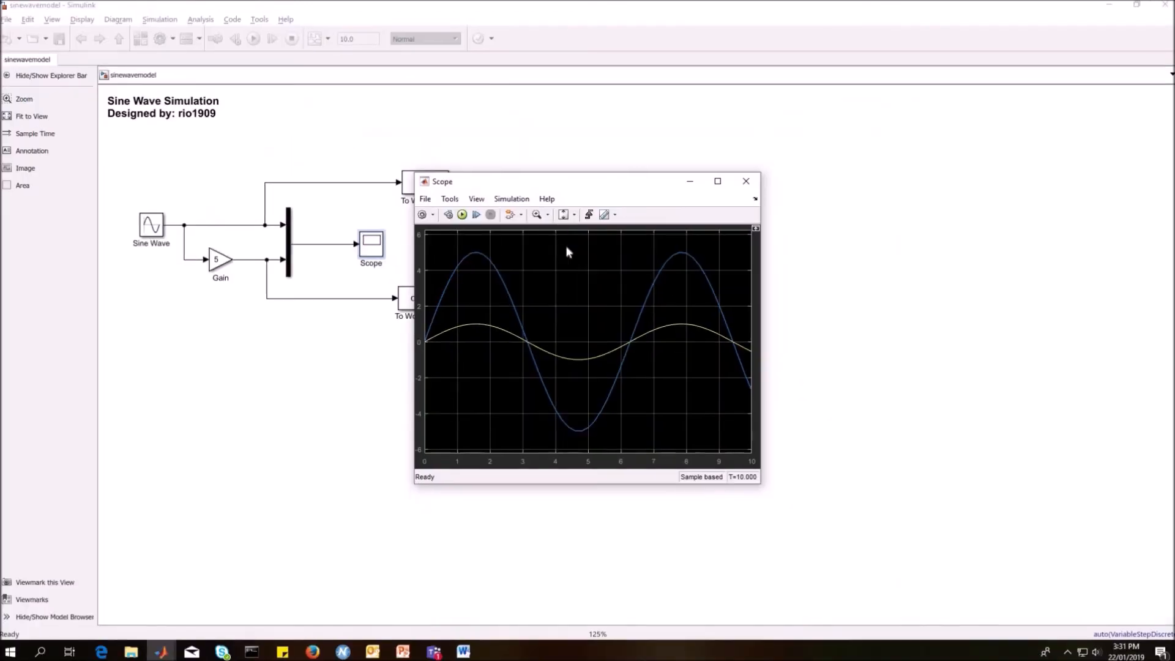
left_click(566, 246)
Review the Scope's Main, Time, Display and Logging configuration properties.
left_click(477, 200)
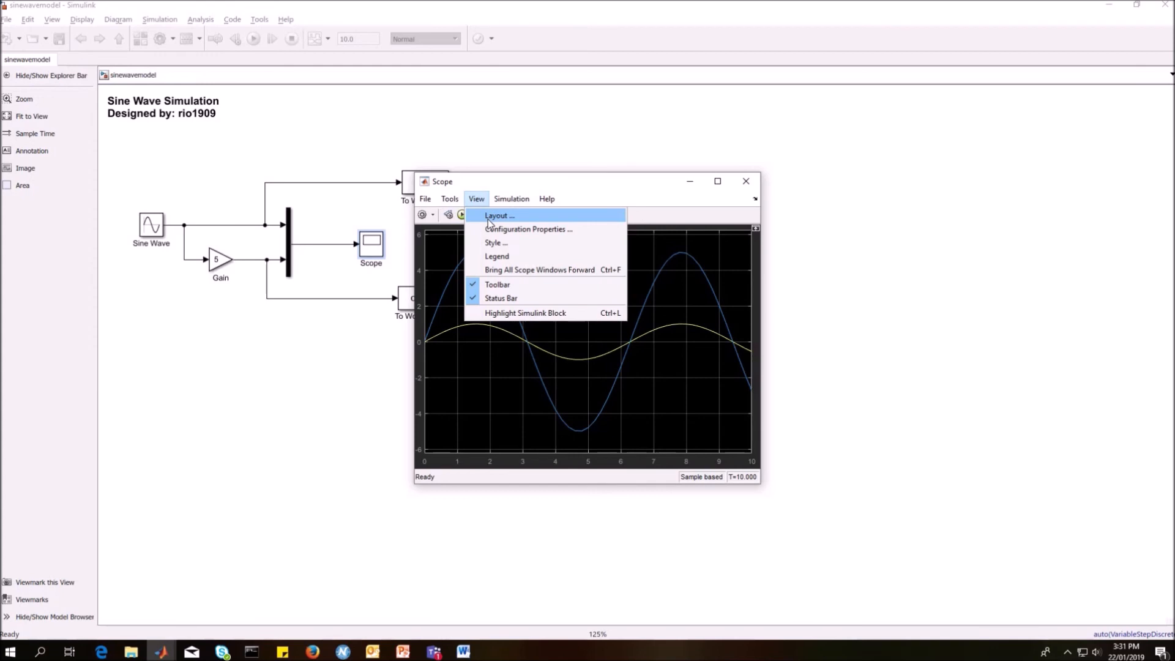
left_click(505, 230)
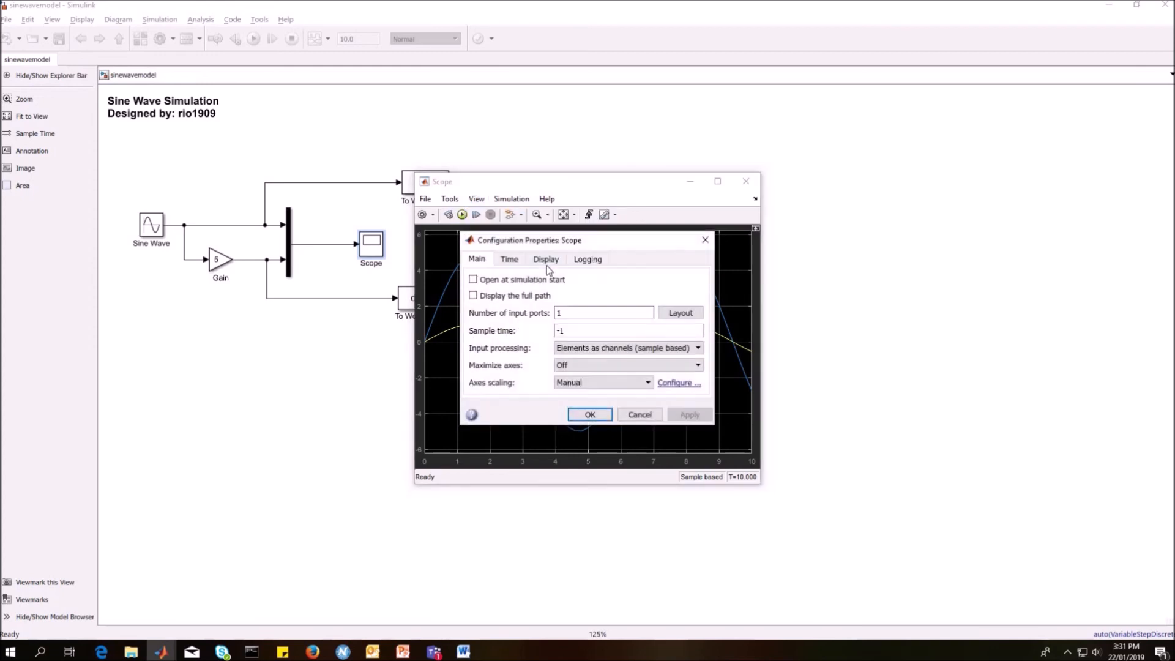
left_click(516, 262)
left_click(551, 262)
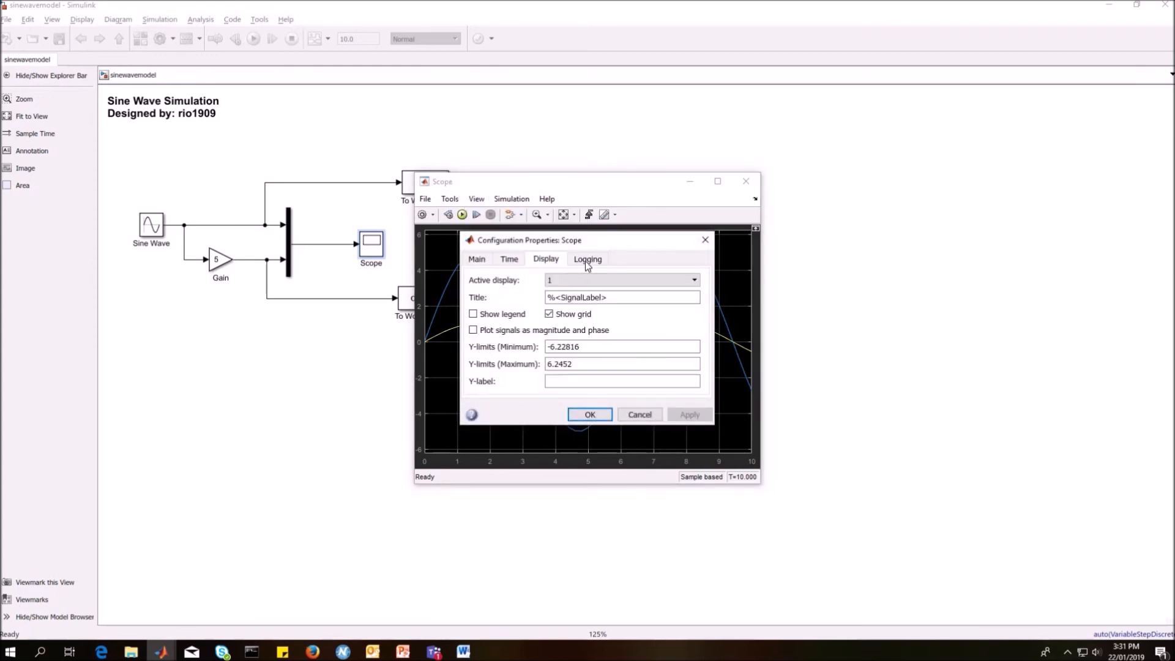
left_click(589, 262)
left_click(485, 265)
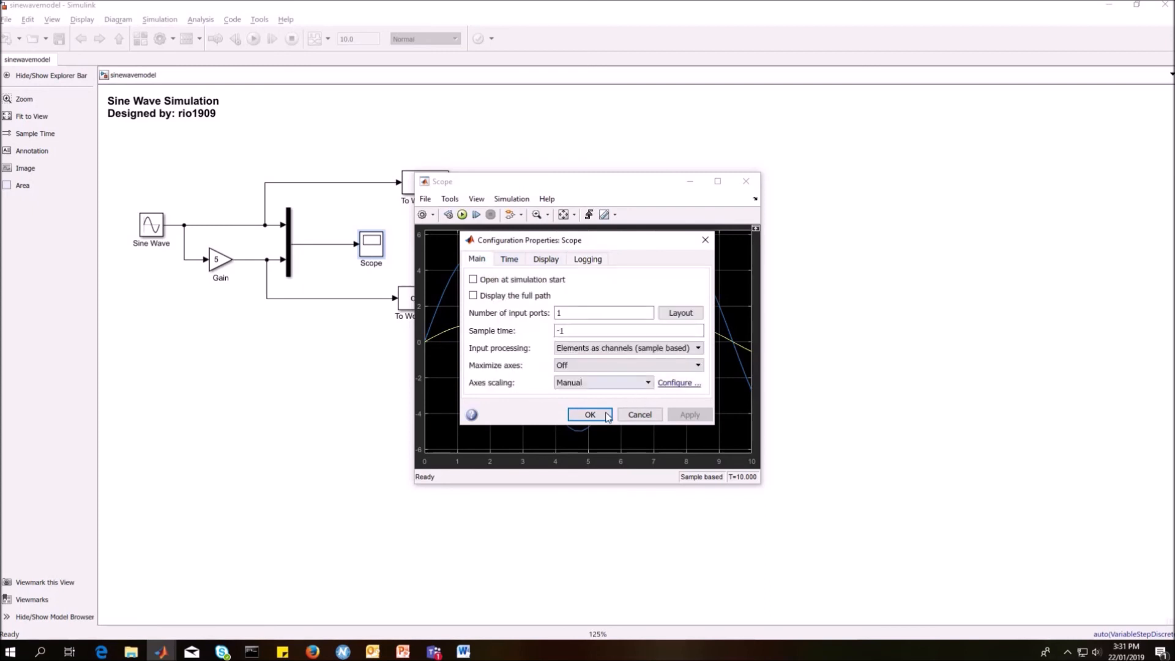
key("Return")
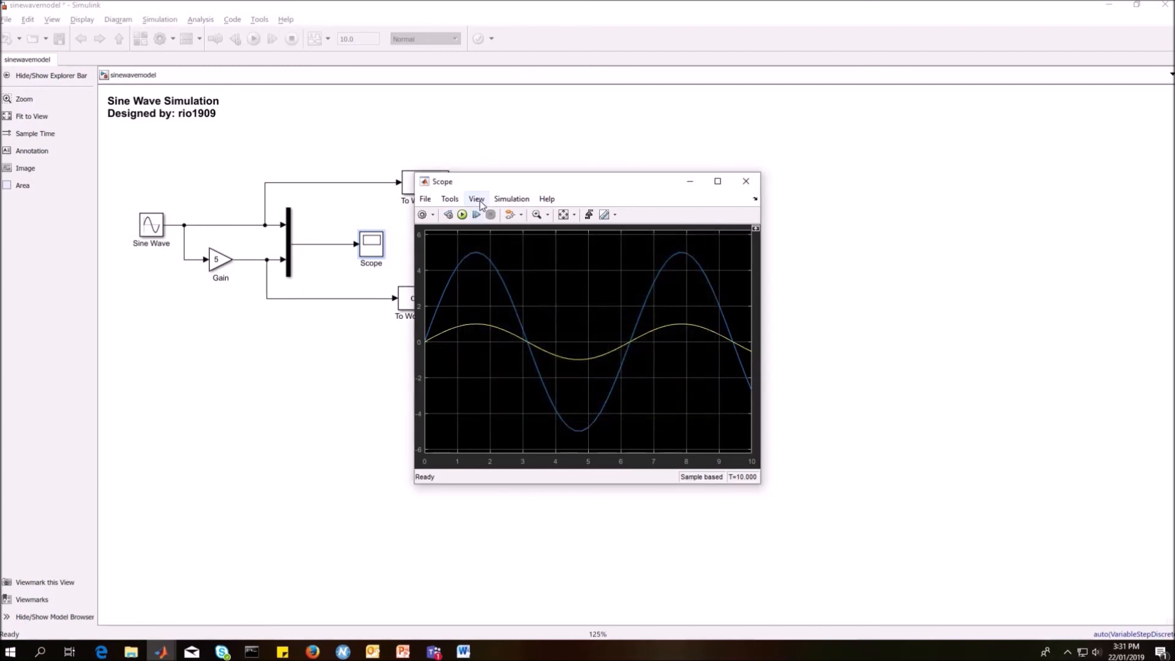
Review the Scope's style settings, including the figure, axes and line color choices.
left_click(476, 199)
left_click(497, 244)
left_click(559, 245)
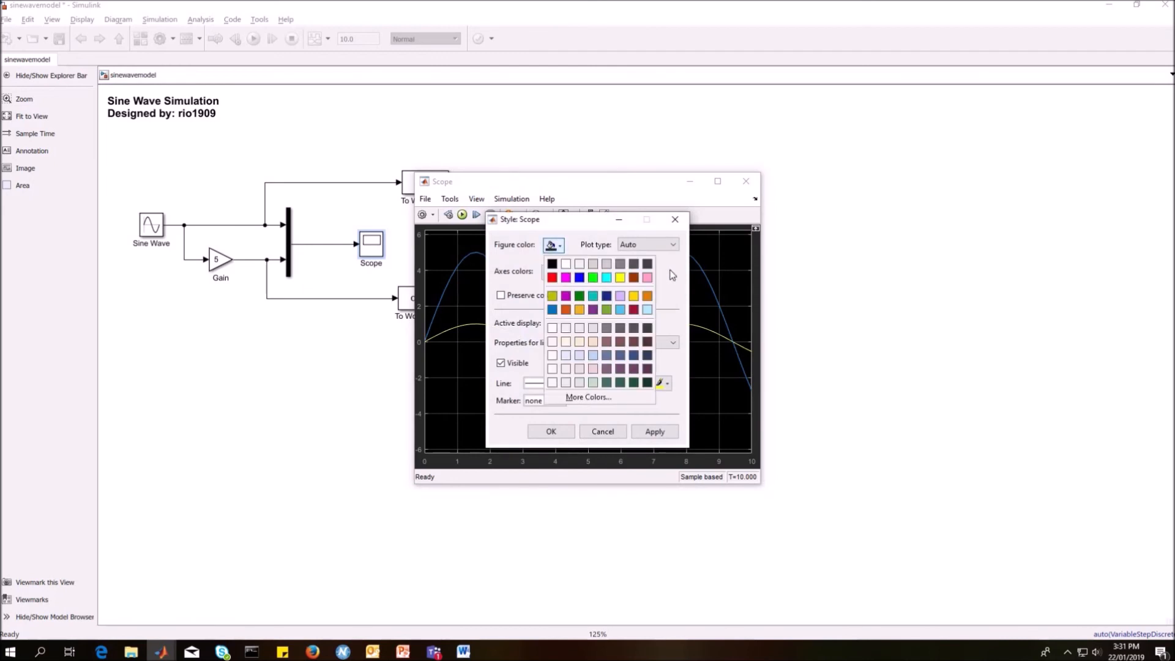
left_click(592, 278)
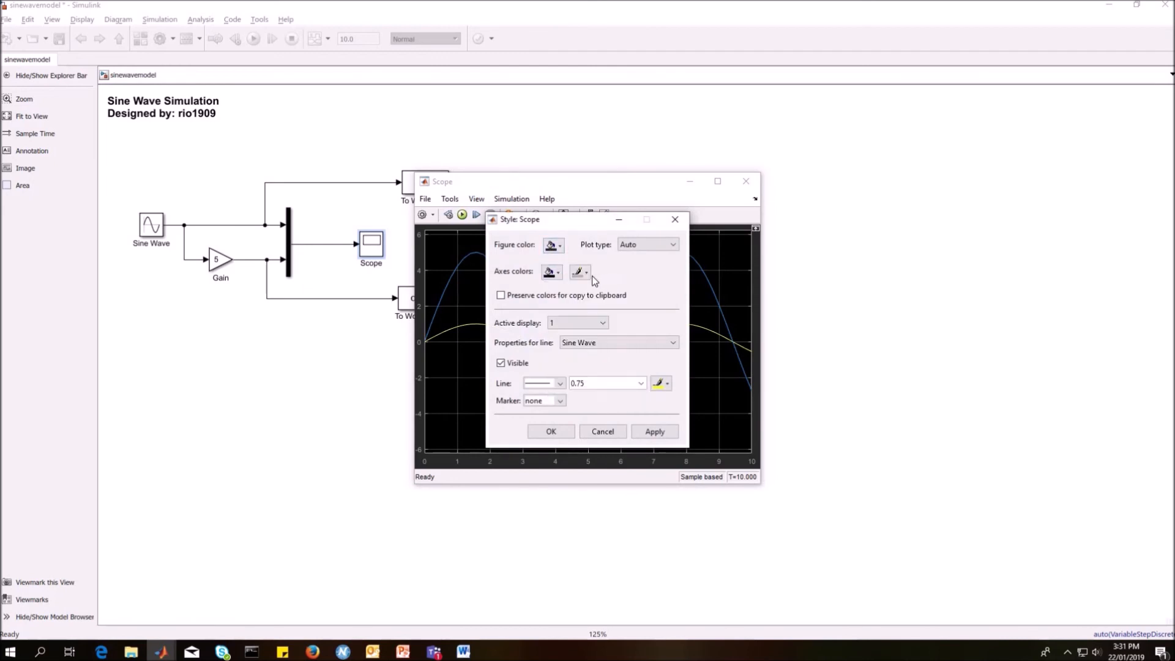
left_click(662, 384)
left_click(649, 408)
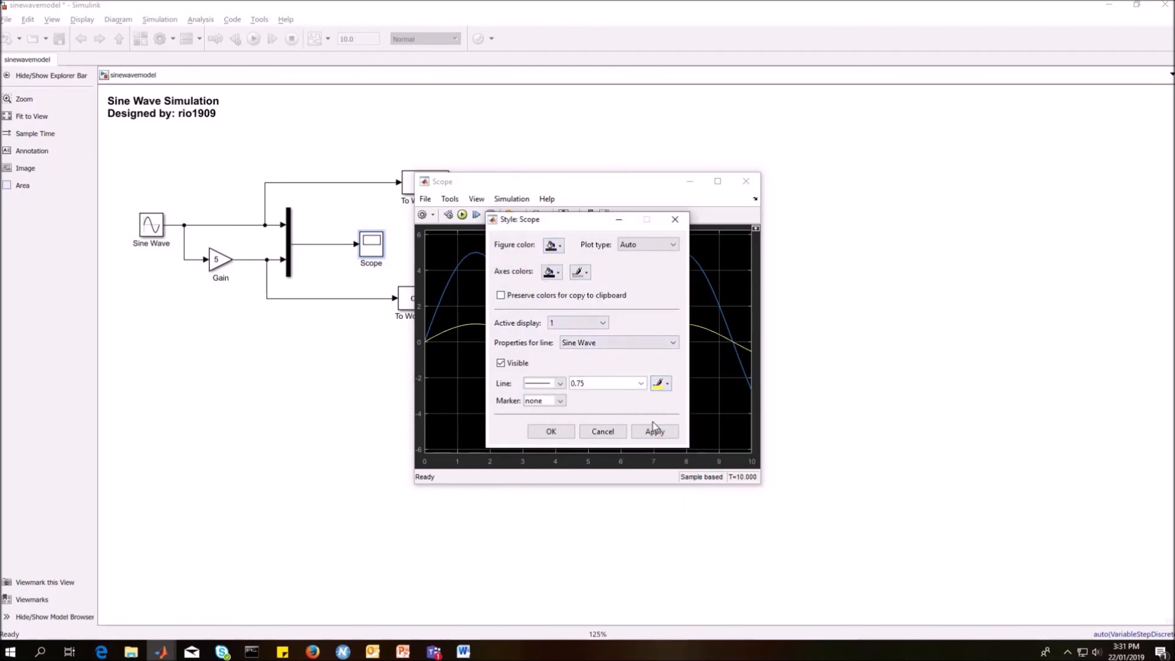
left_click(562, 430)
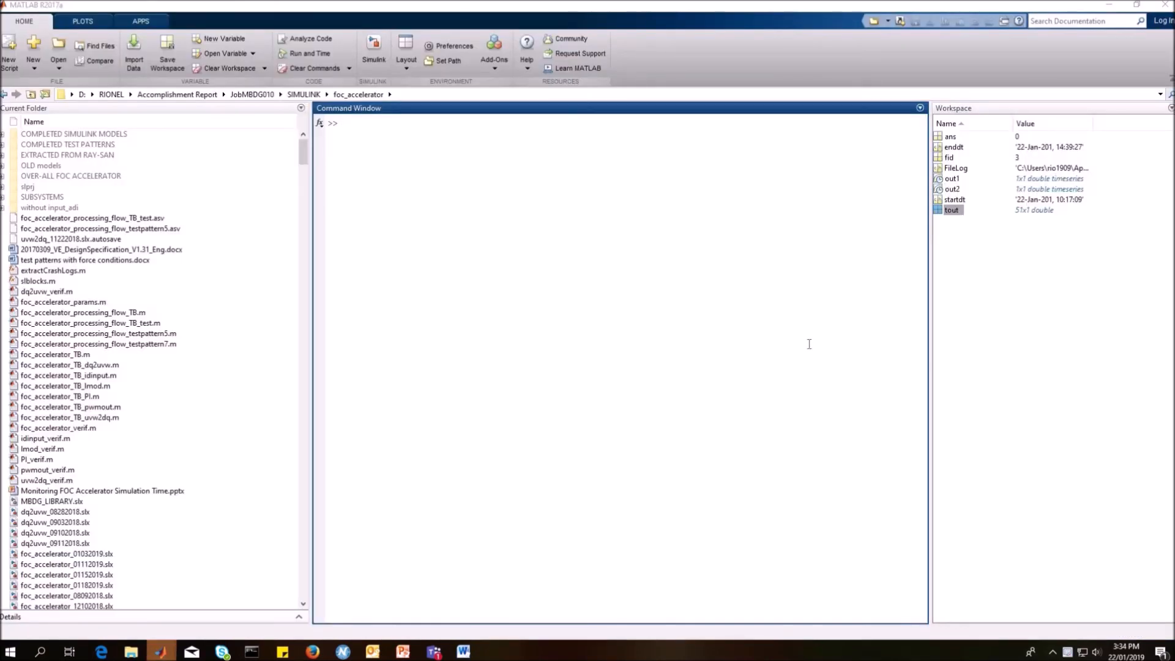
In the MATLAB workspace, open the out1 and out2 timeseries, and plot both signals with plot(tout,out1.data,'b-',tout,out2.data,'r-').
double_click(952, 179)
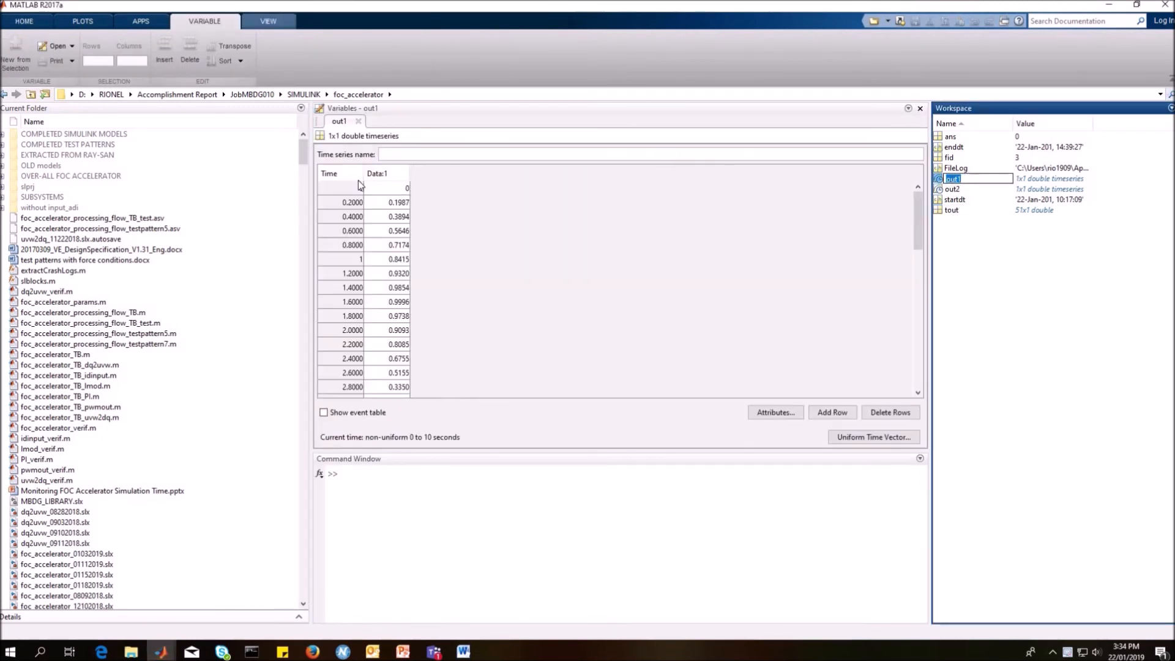
double_click(952, 189)
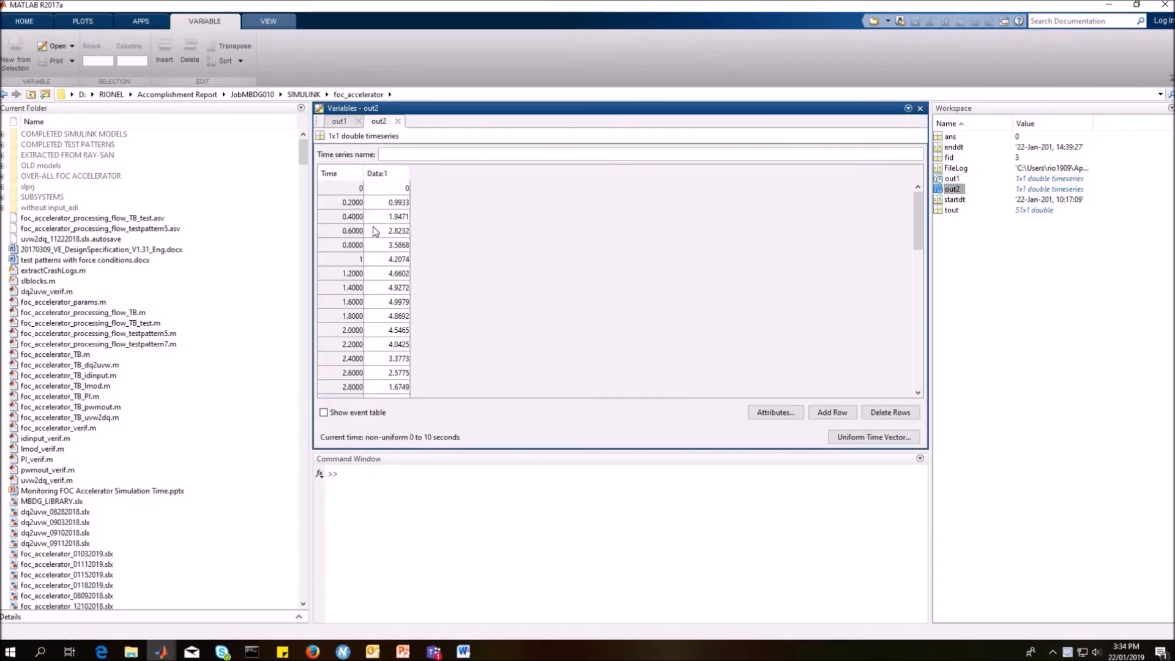
left_click(363, 472)
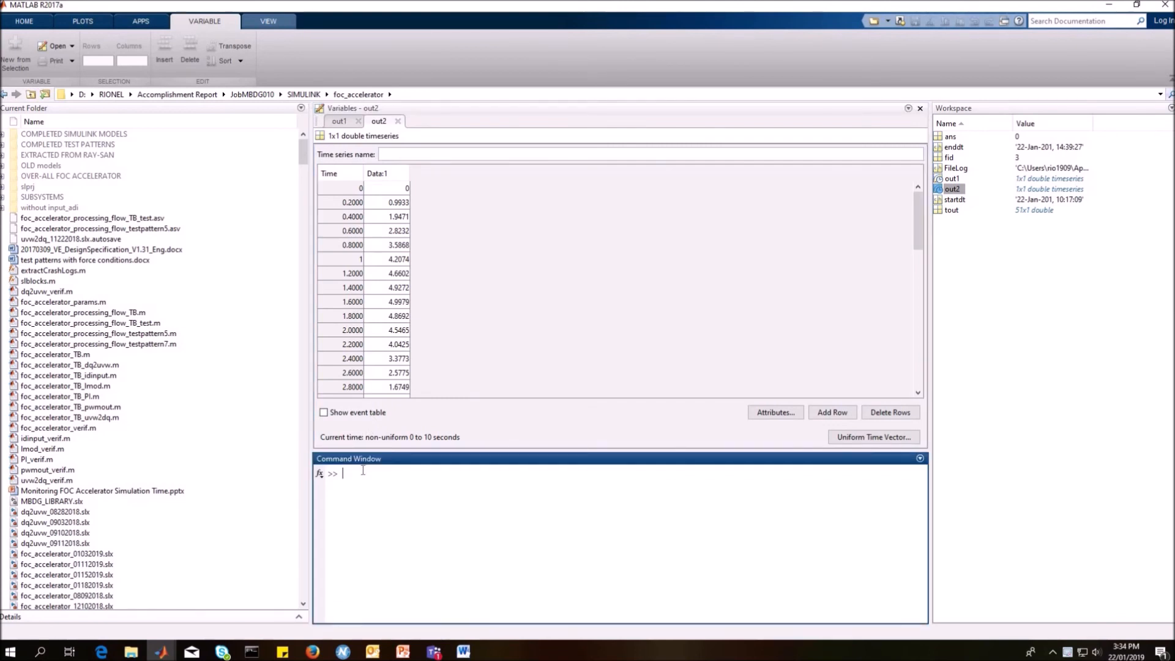
type("plot(tout,out1.data,'b-',tout,ou")
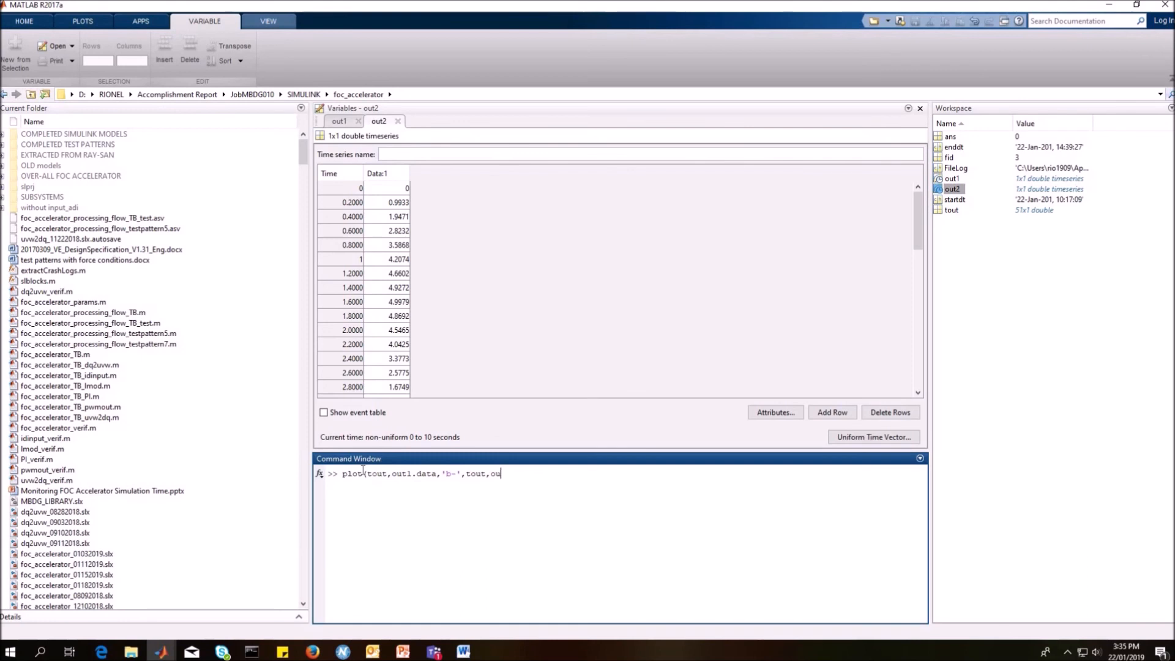
type("t2.data,'r-')")
key("Return")
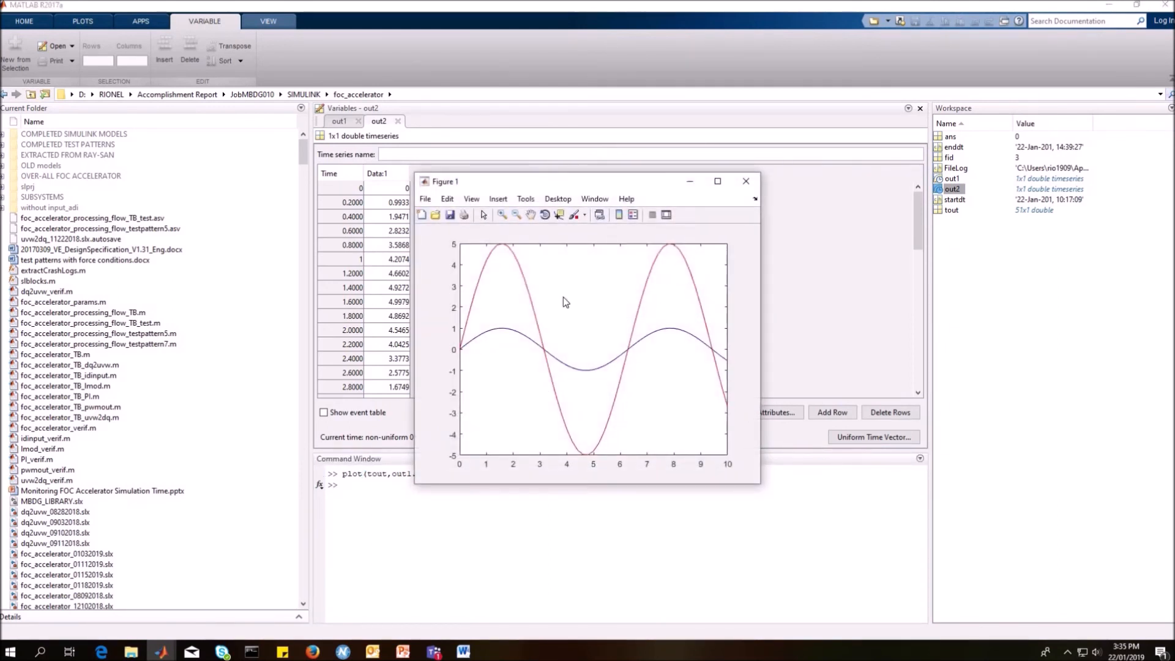